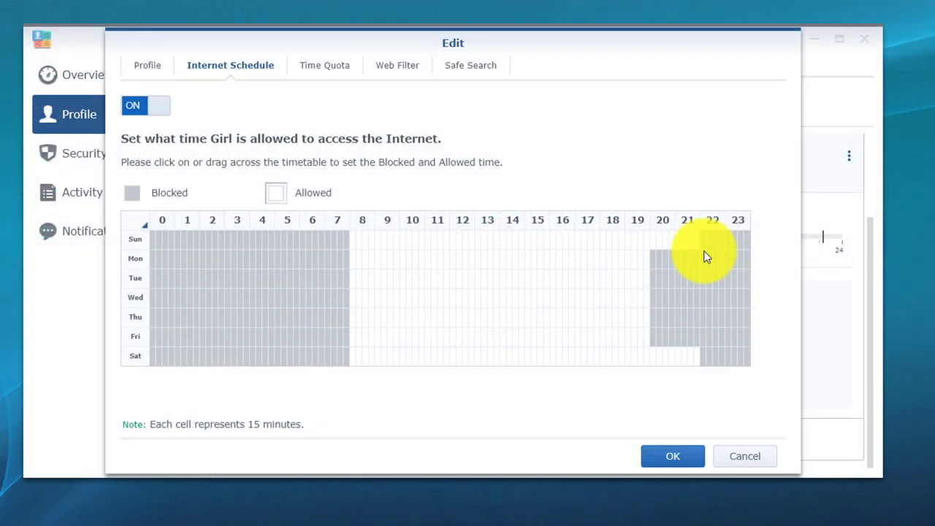
Confirm Girl's edited weekly Internet schedule with OK.
left_click(674, 471)
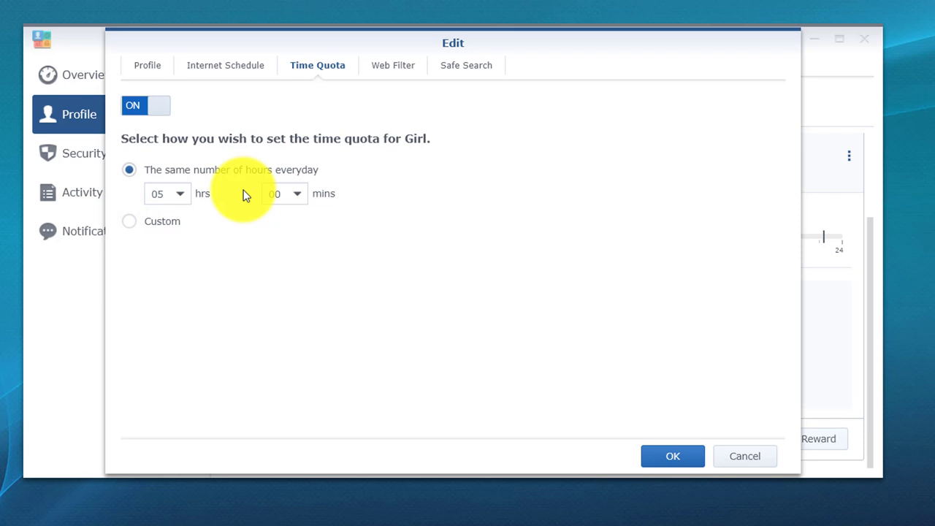
Apply Girl's Time Quota of 05 hrs 00 mins per day.
left_click(667, 460)
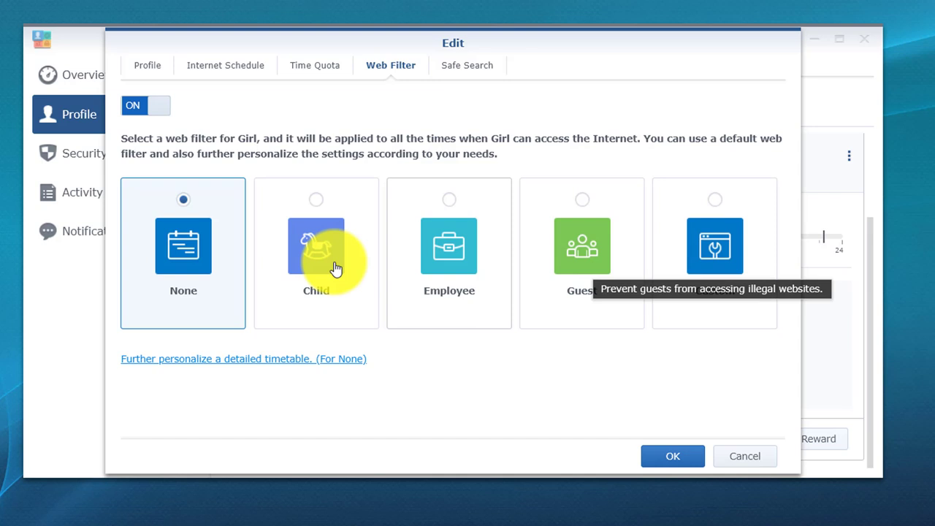
left_click(306, 203)
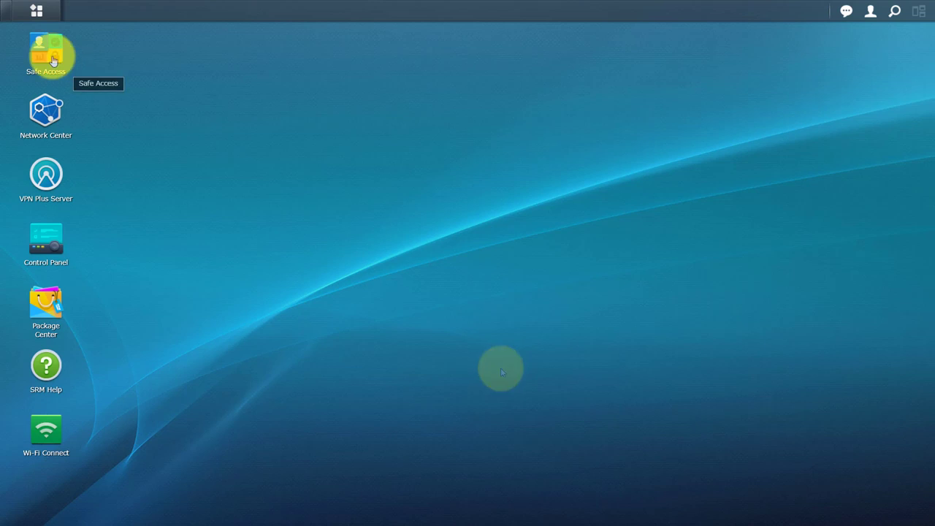
Launch Safe Access from the SRM desktop to its Overview page.
left_click(52, 61)
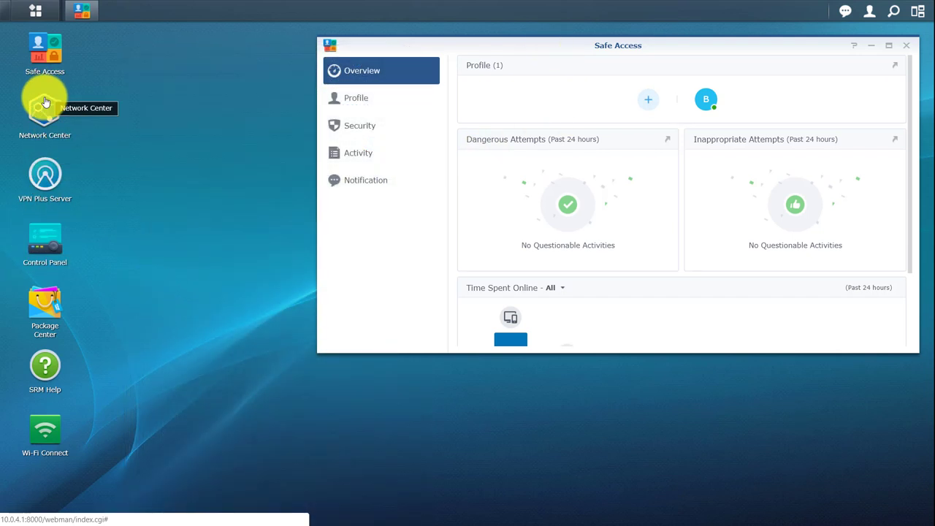
Open Network Center's Local Network > DHCP Clients list and scroll through the clients.
left_click(42, 111)
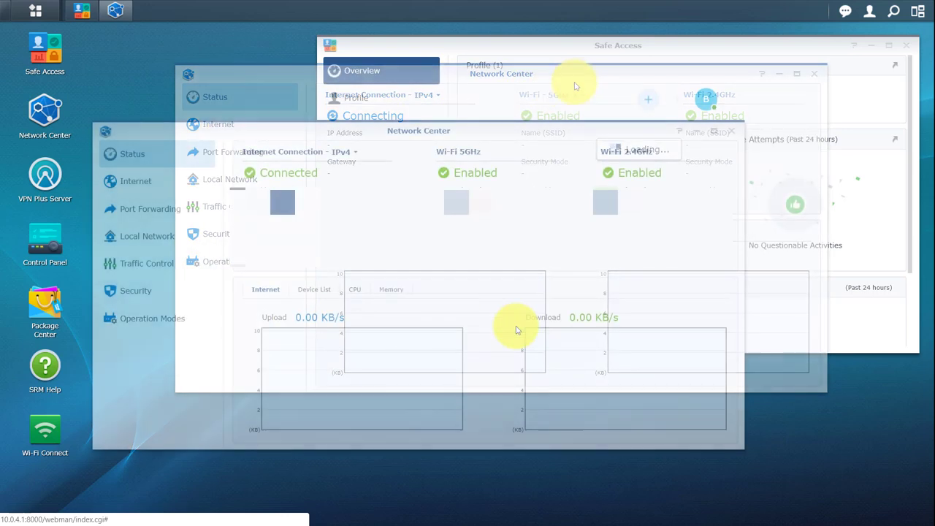
left_click(150, 242)
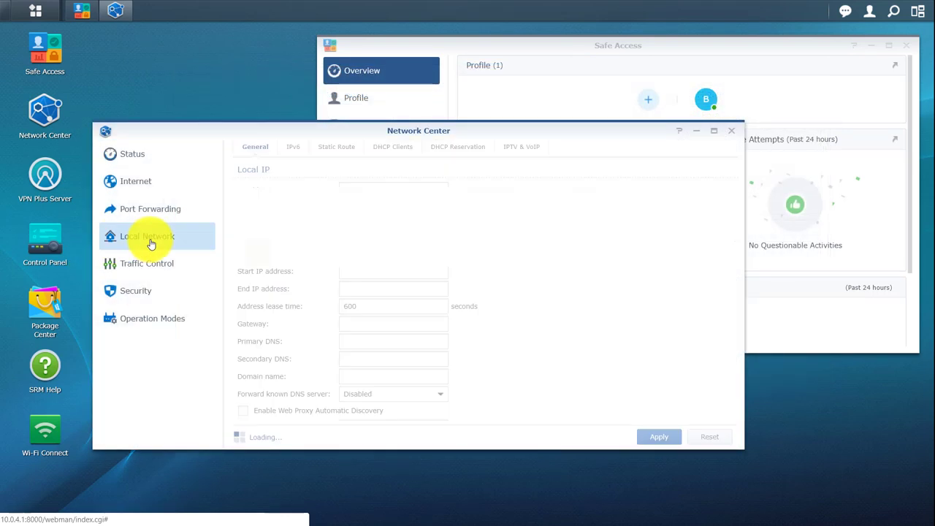
left_click(387, 149)
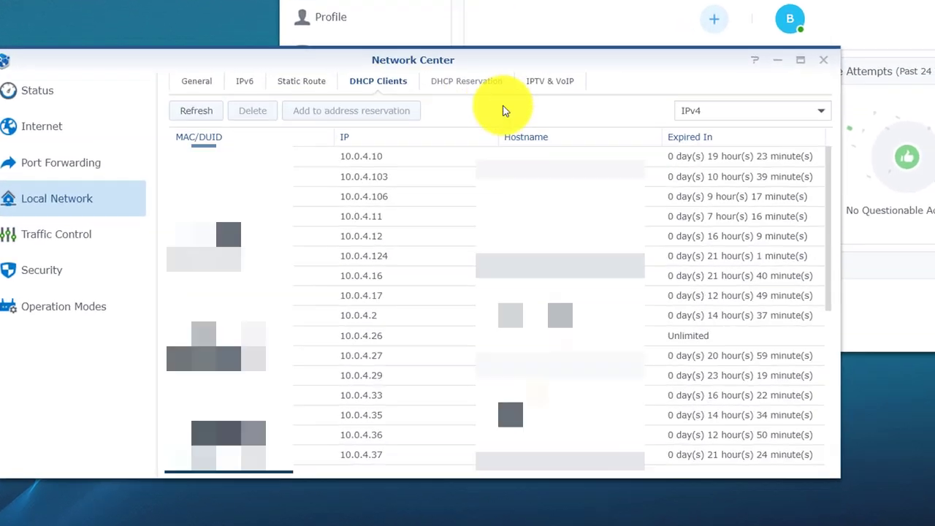
scroll(616, 261, "down", 5)
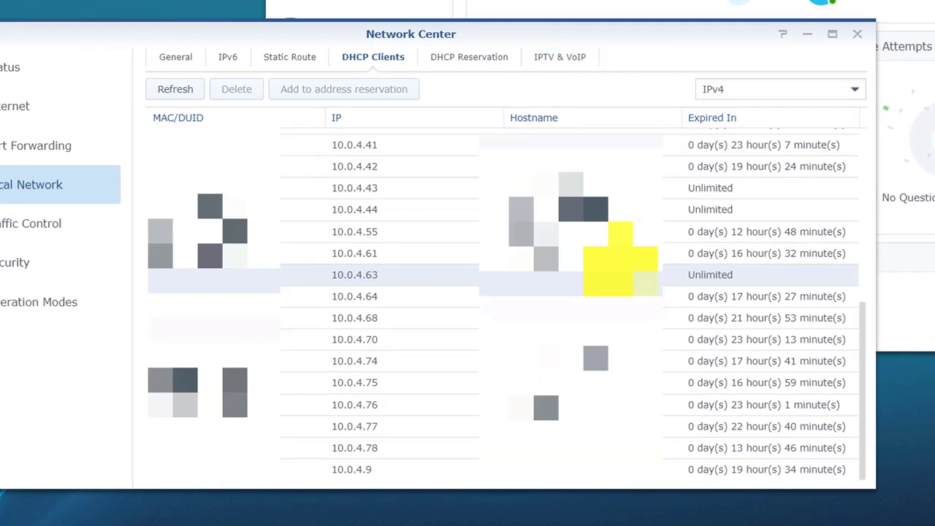
scroll(607, 270, "up", 3)
scroll(607, 271, "up", 3)
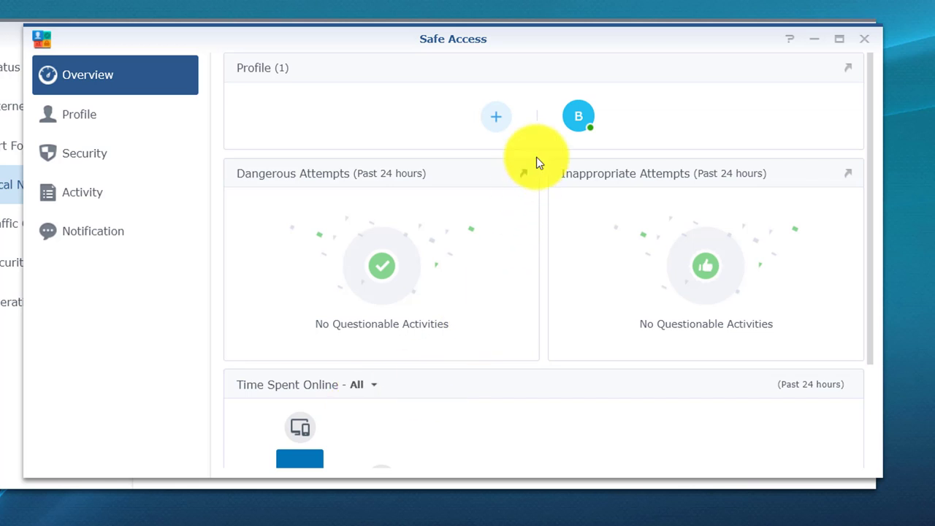
Launch the Add Profile Wizard from the Profile panel and start it.
left_click(497, 118)
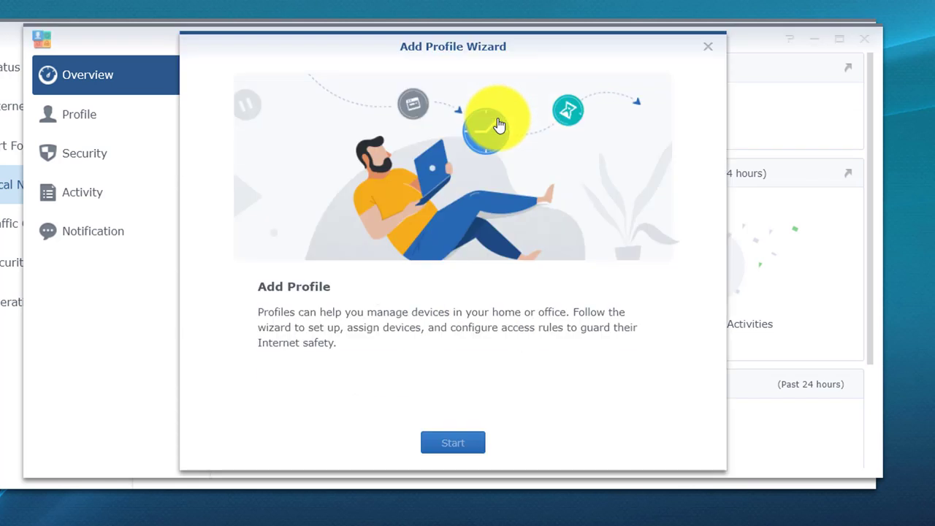
left_click(447, 446)
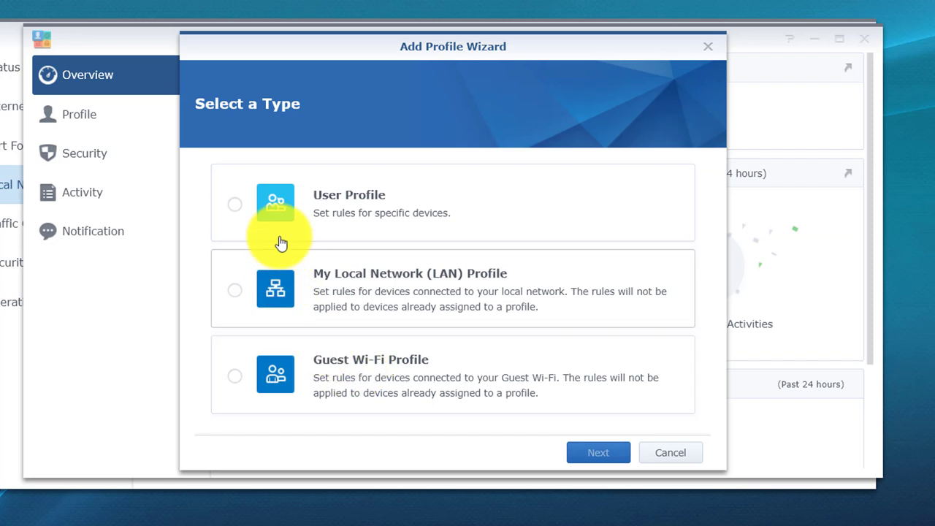
Choose User Profile as the type and name the new profile 'Girl'.
left_click(249, 216)
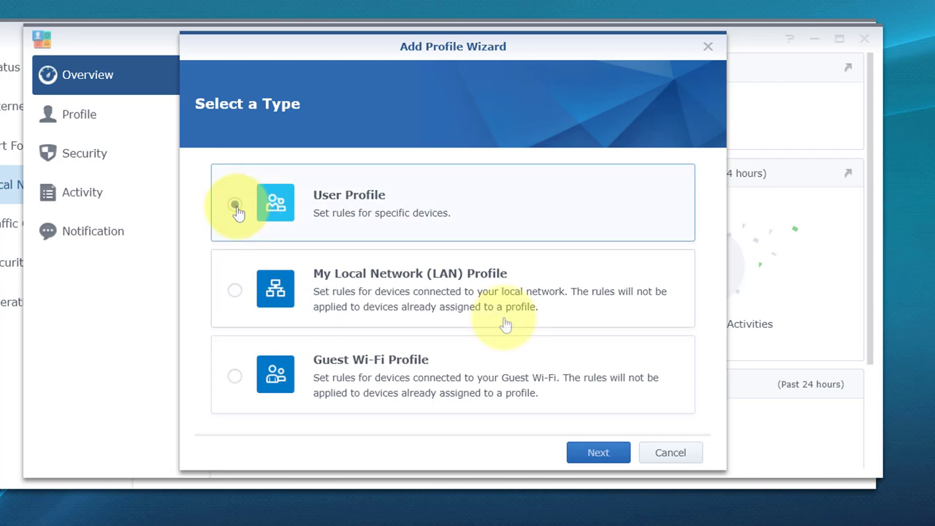
left_click(594, 456)
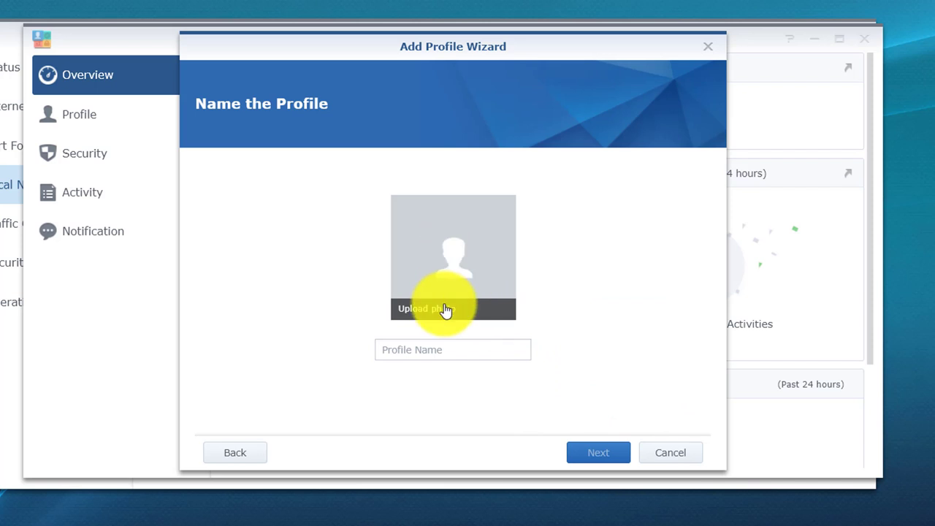
left_click(432, 351)
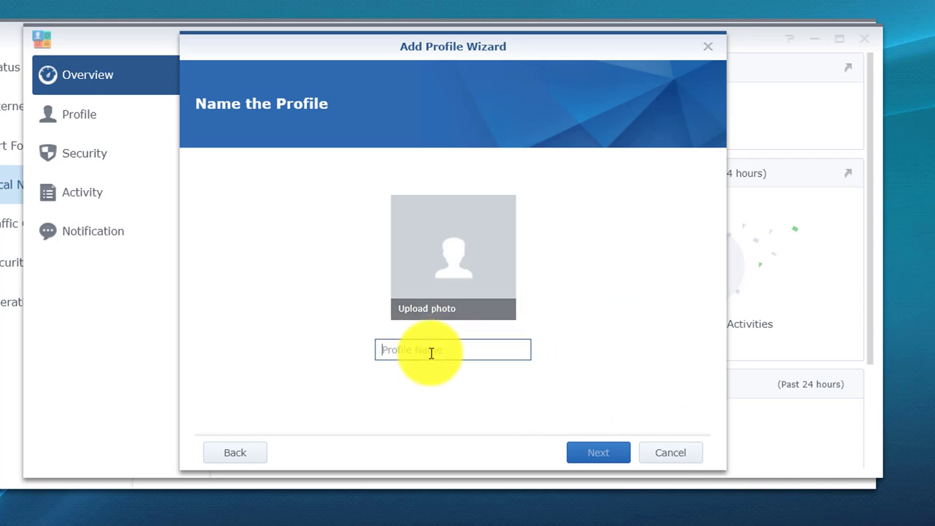
key("BackSpace")
type("Girl")
left_click(597, 460)
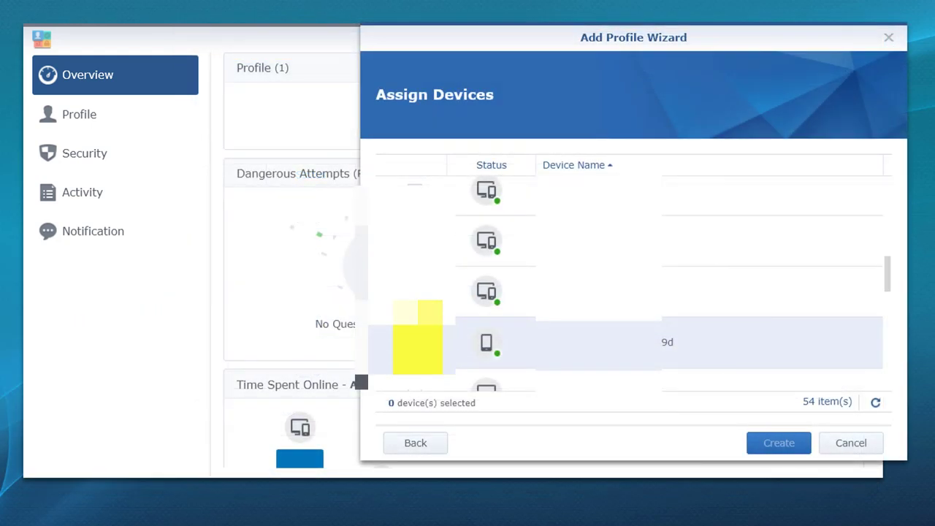
Assign the phone to the Girl profile and create it.
left_click(413, 346)
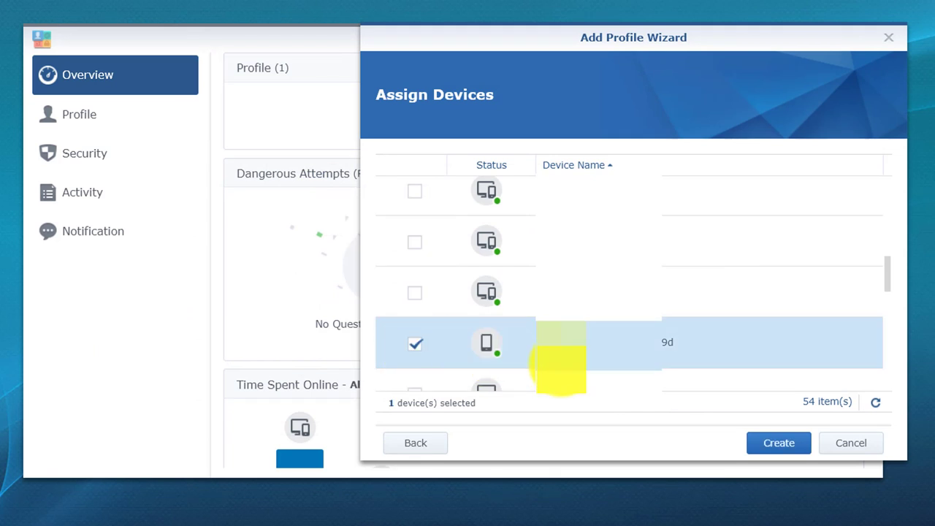
left_click(779, 444)
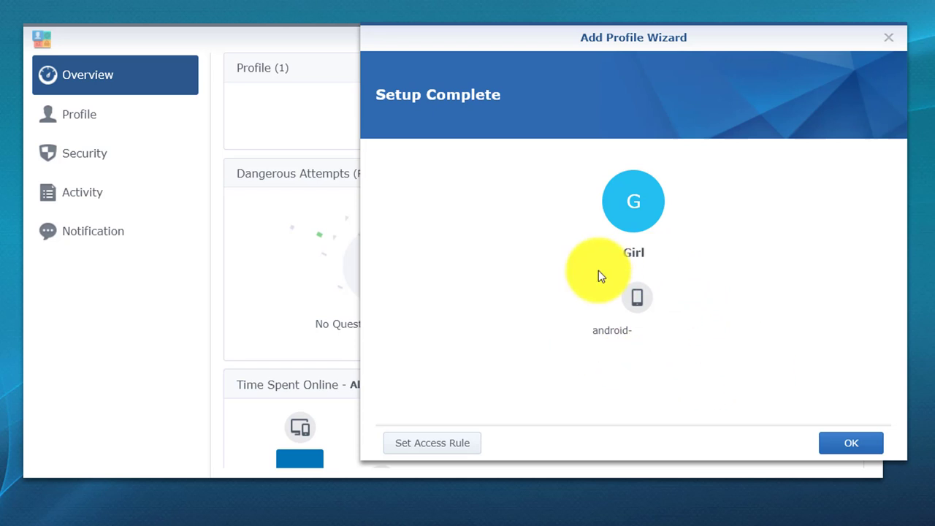
left_click(851, 443)
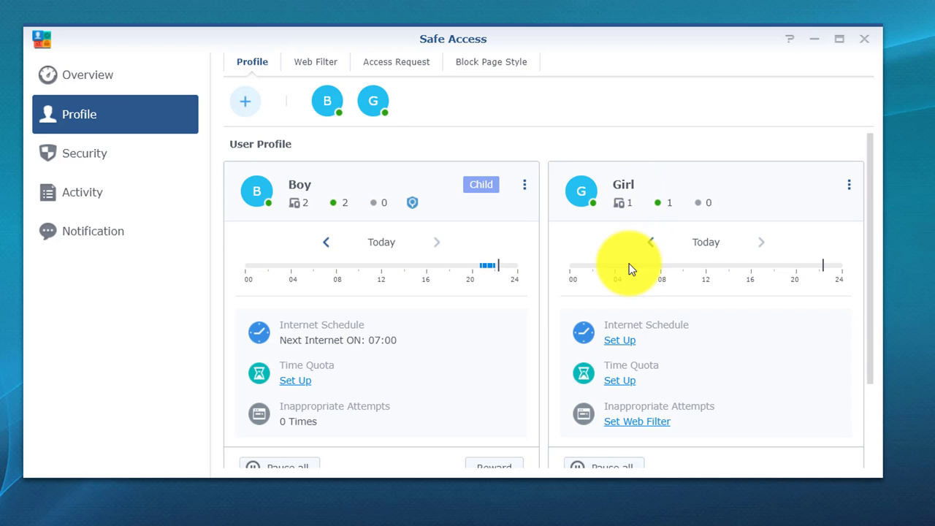
Enable Girl's schedule: weekdays blocked after 20:00, Saturday and Sunday allowed until 22:00.
scroll(709, 328, "down", 1)
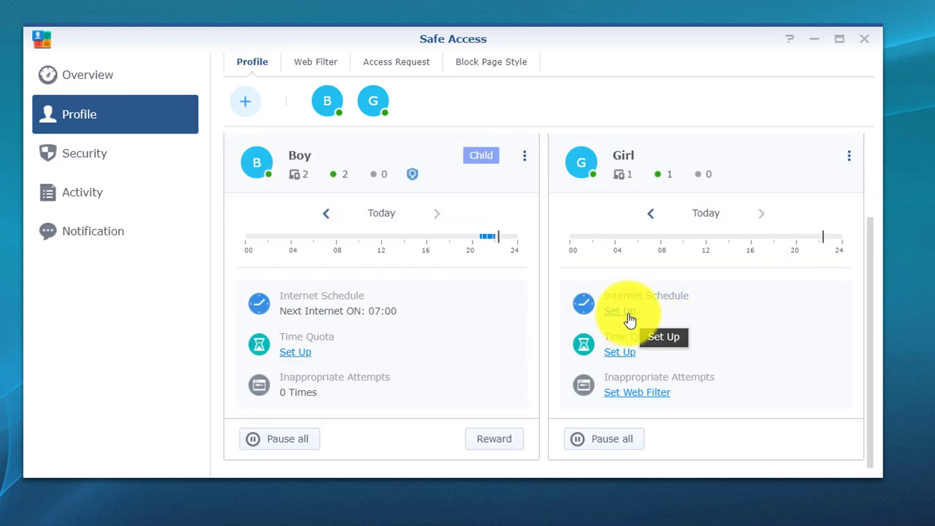
left_click(627, 317)
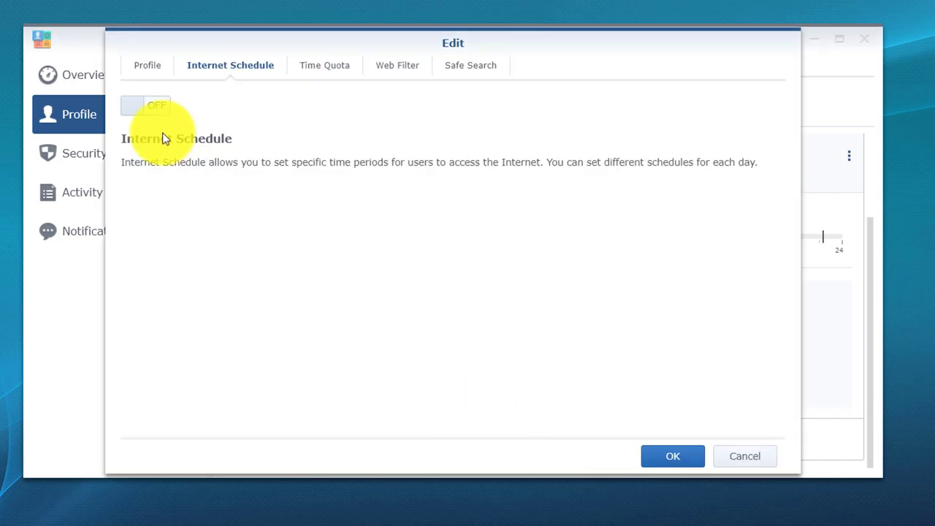
left_click(147, 113)
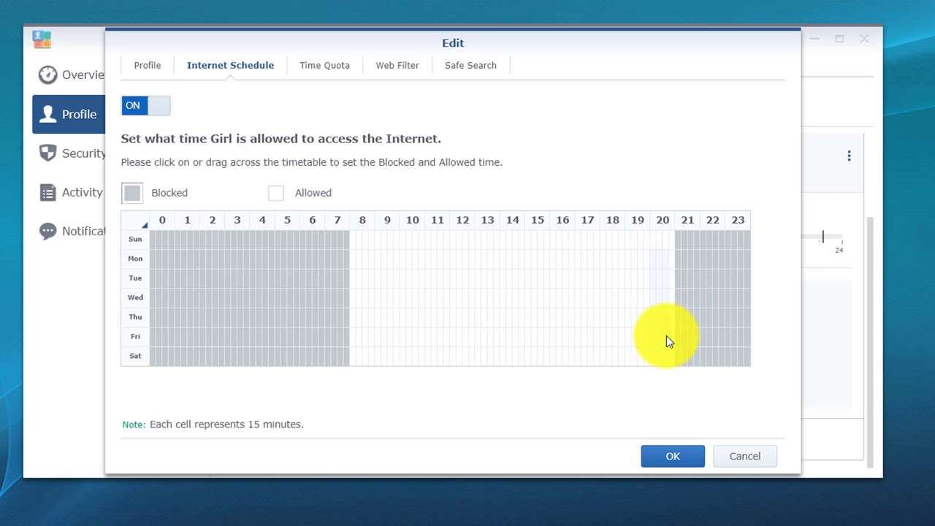
left_click_drag(673, 339, 673, 341)
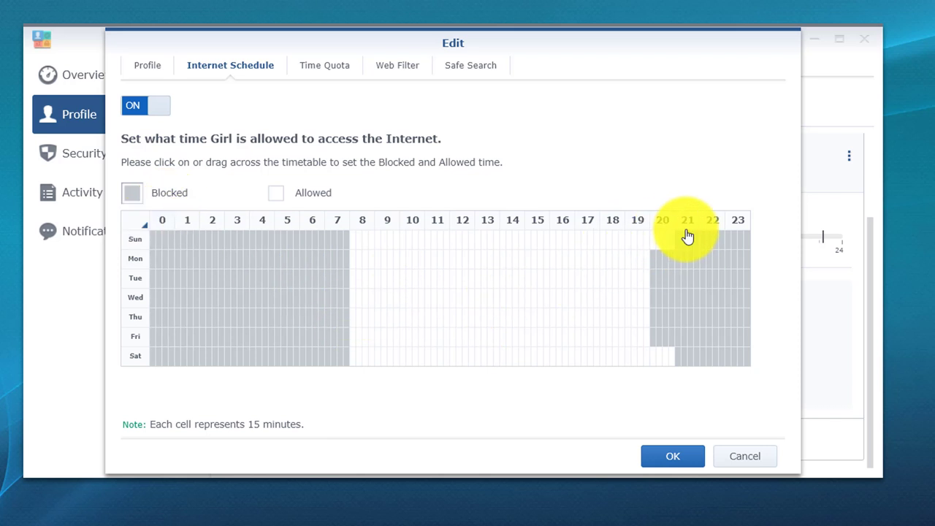
left_click(272, 193)
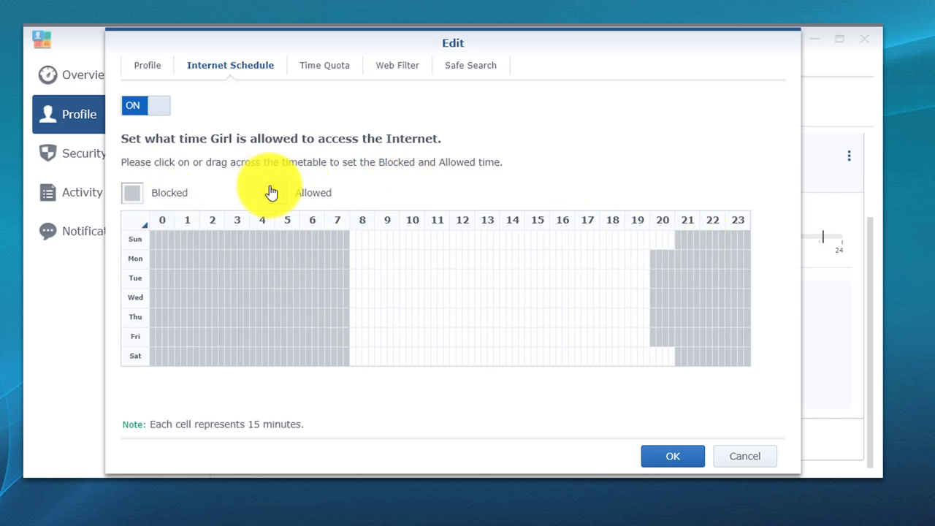
left_click_drag(679, 239, 696, 241)
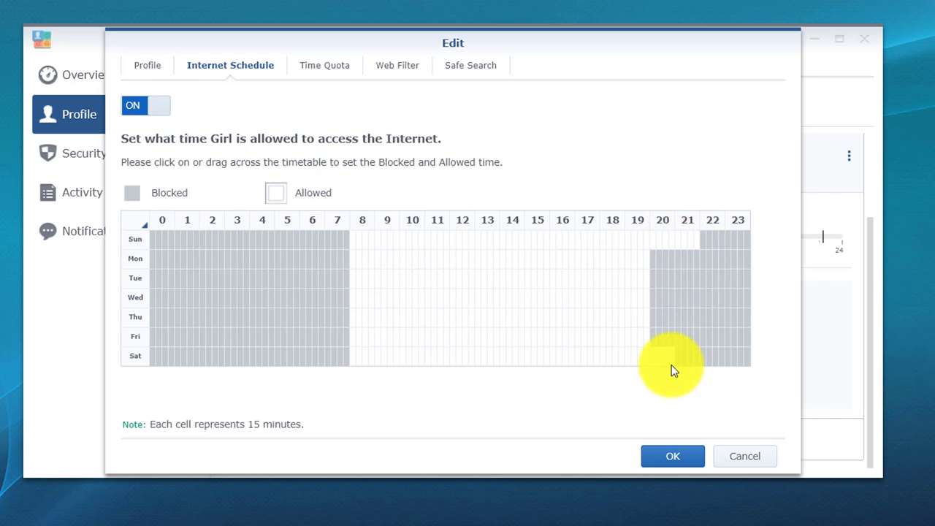
left_click_drag(681, 354, 692, 356)
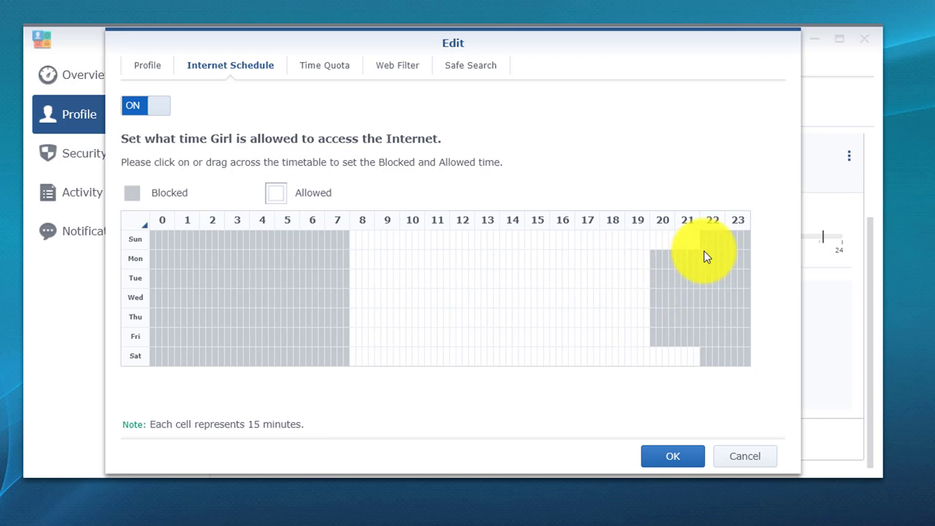
left_click(673, 458)
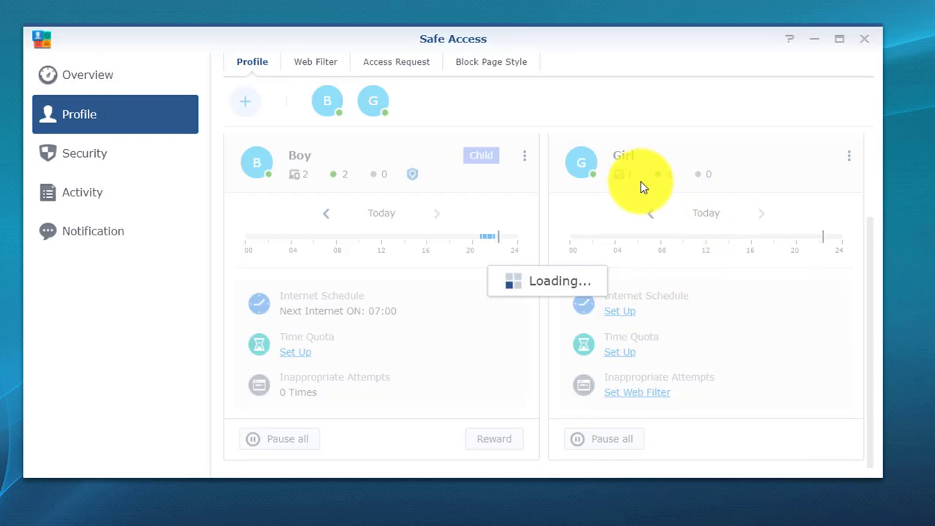
Turn on Girl's Time Quota at 05 hrs 00 mins every day and save it.
left_click(614, 353)
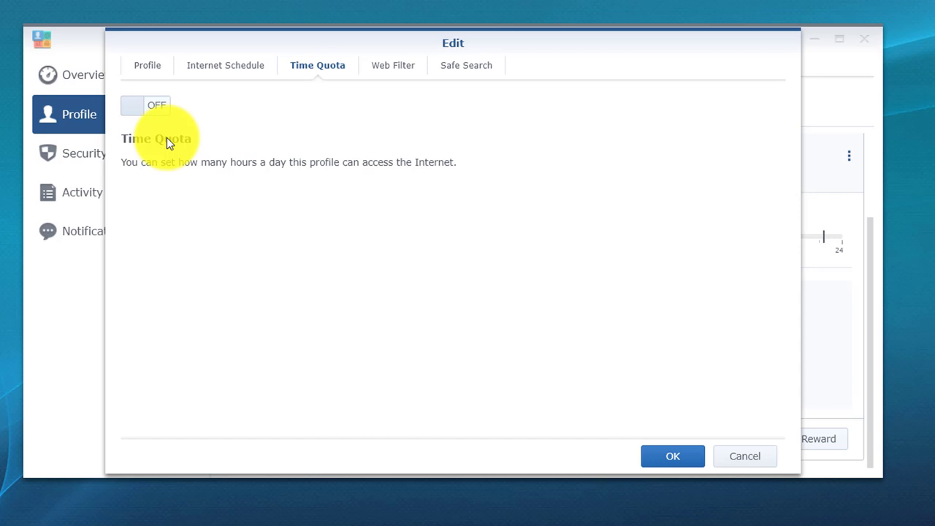
left_click(139, 111)
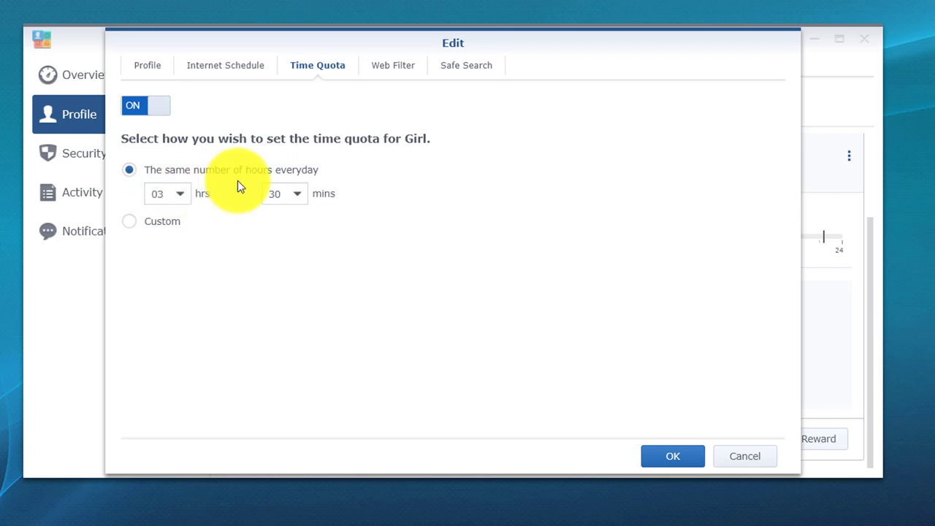
left_click(185, 201)
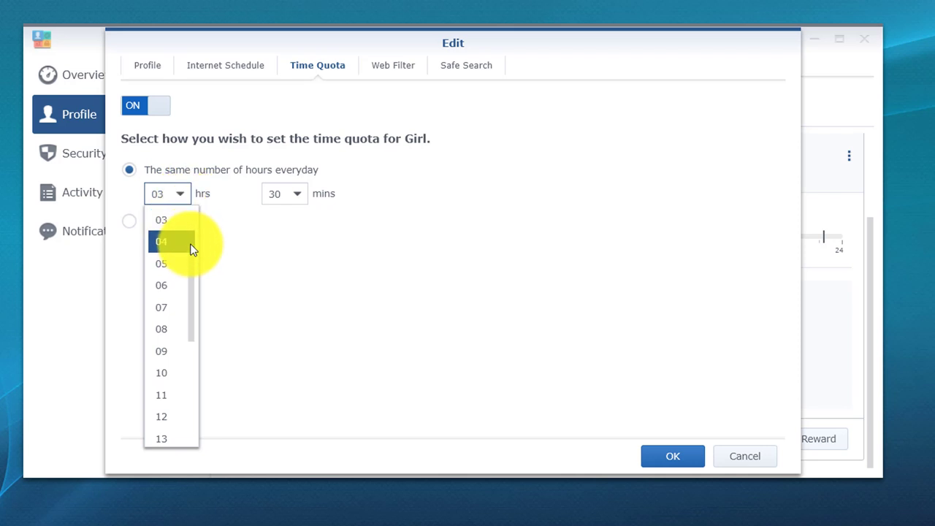
left_click(175, 262)
left_click(283, 193)
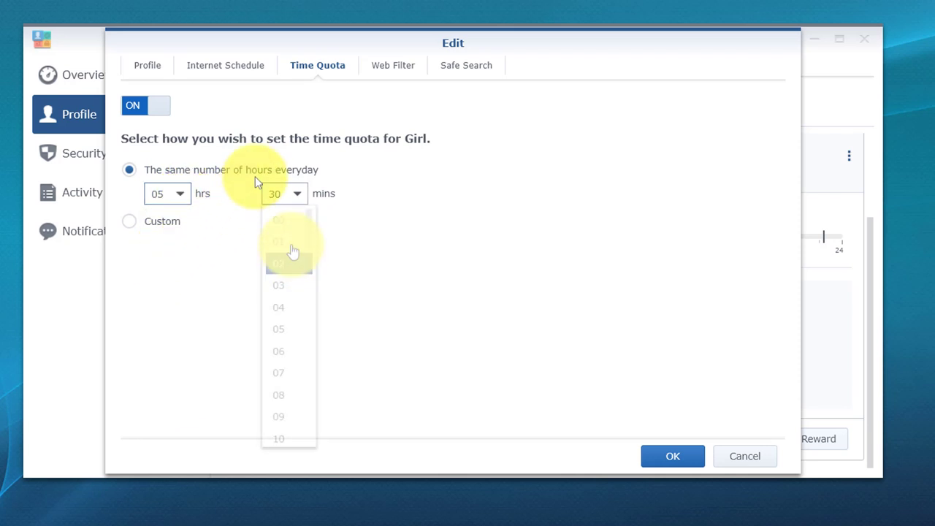
left_click(282, 209)
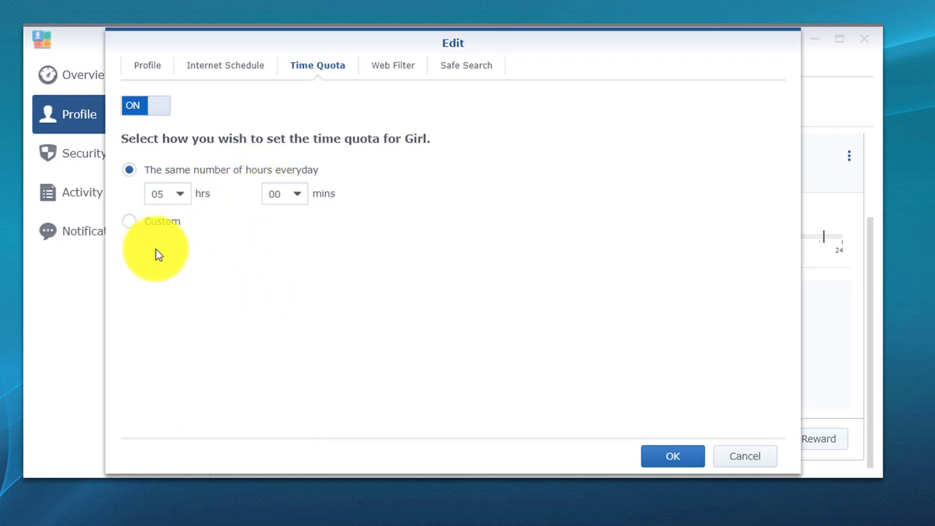
left_click(128, 221)
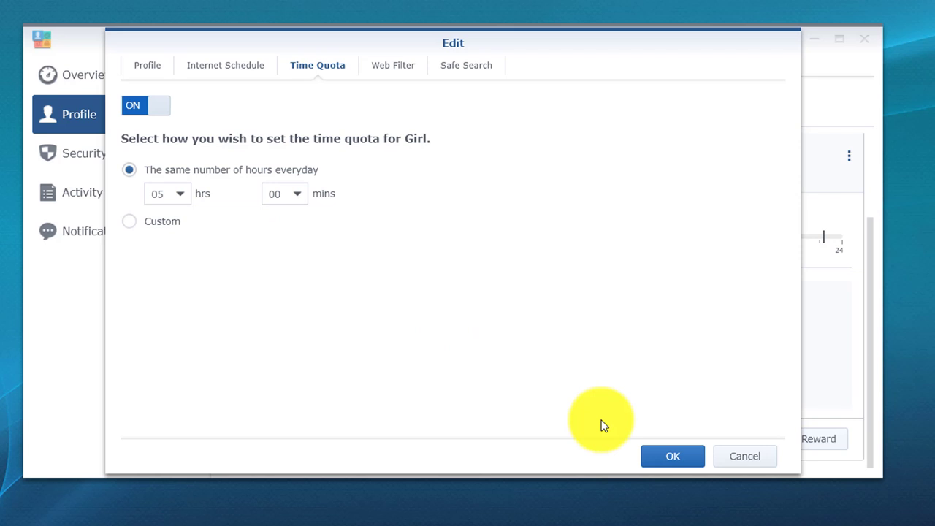
left_click(666, 459)
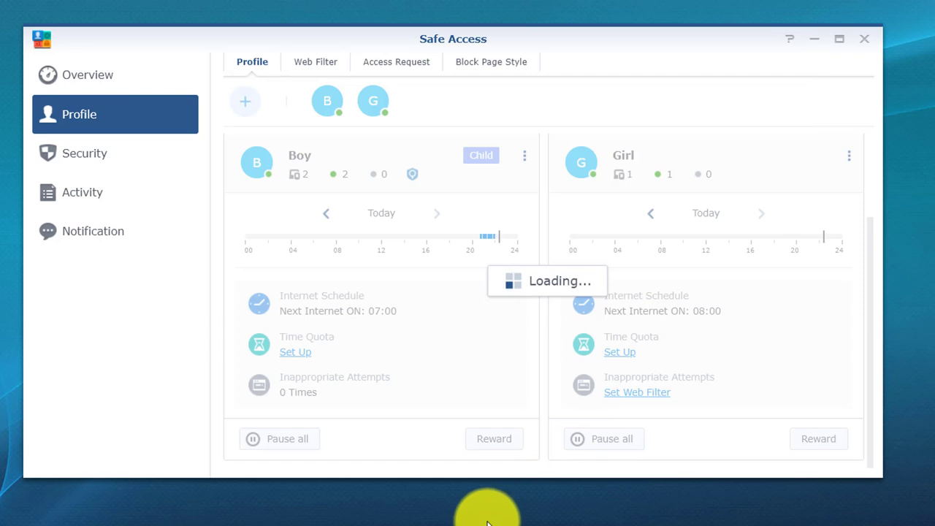
Switch on Girl's web filter and select the Child filter instead of None.
left_click(632, 400)
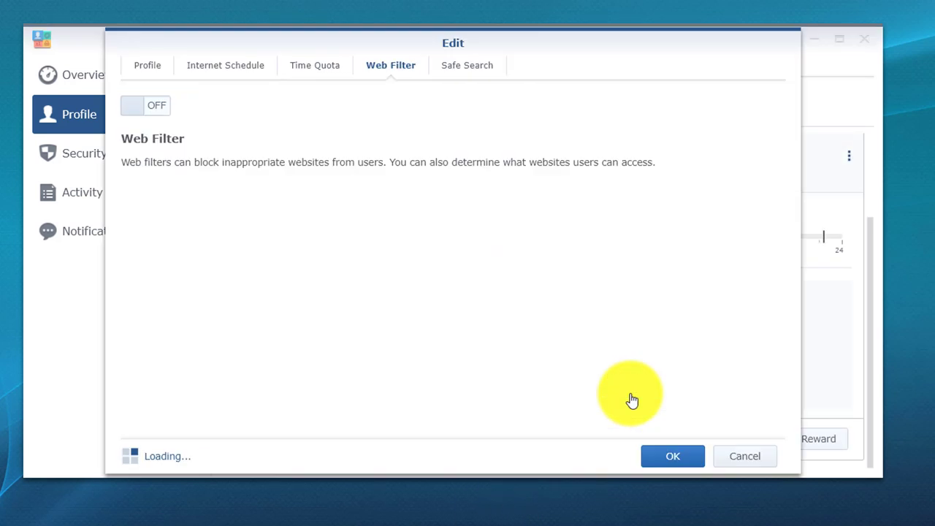
left_click(146, 108)
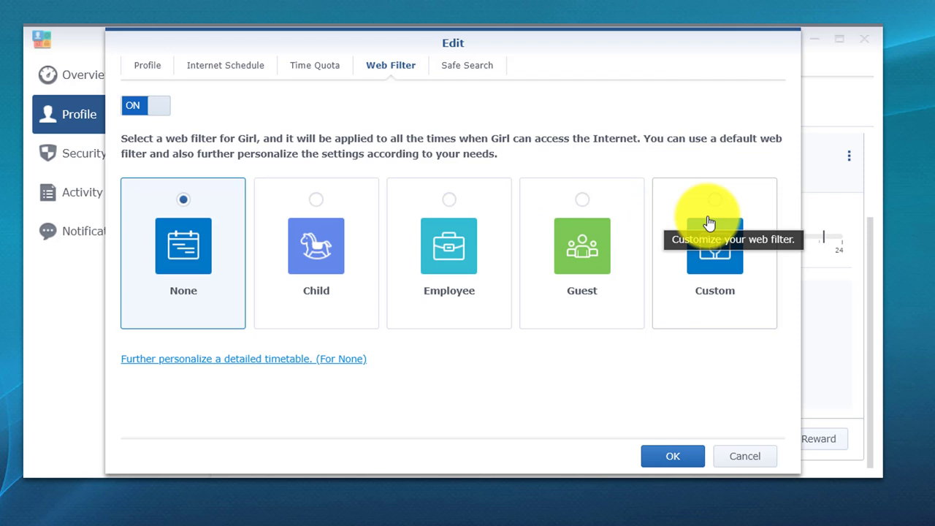
left_click(309, 205)
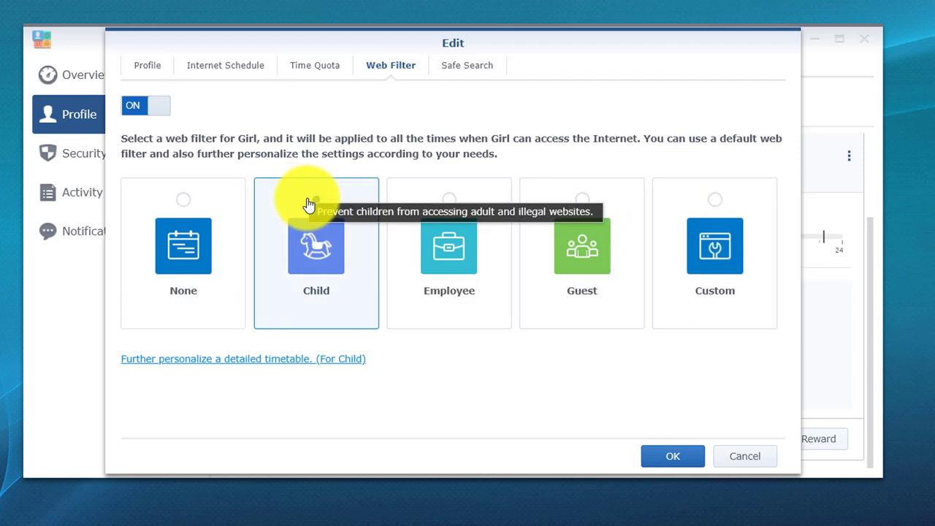
Save Girl's Child web filter, then pause and resume her internet access.
left_click(654, 457)
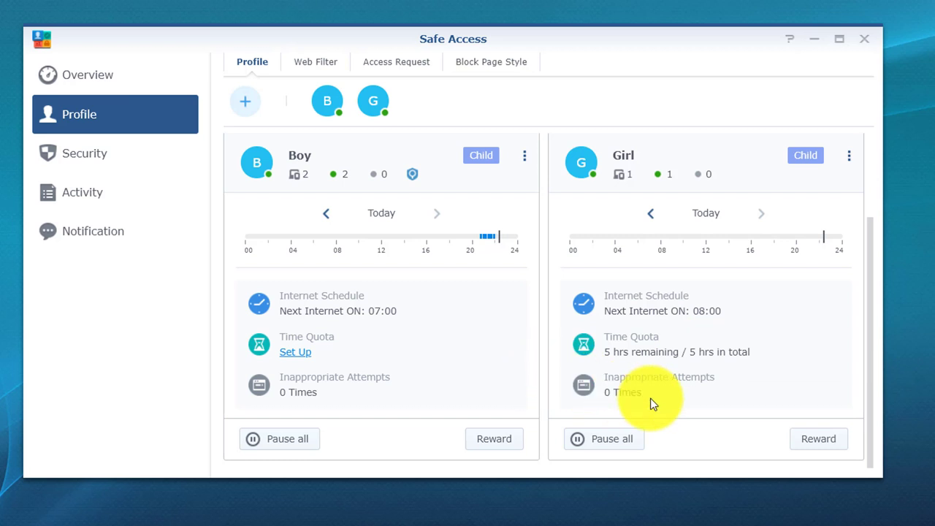
left_click(597, 442)
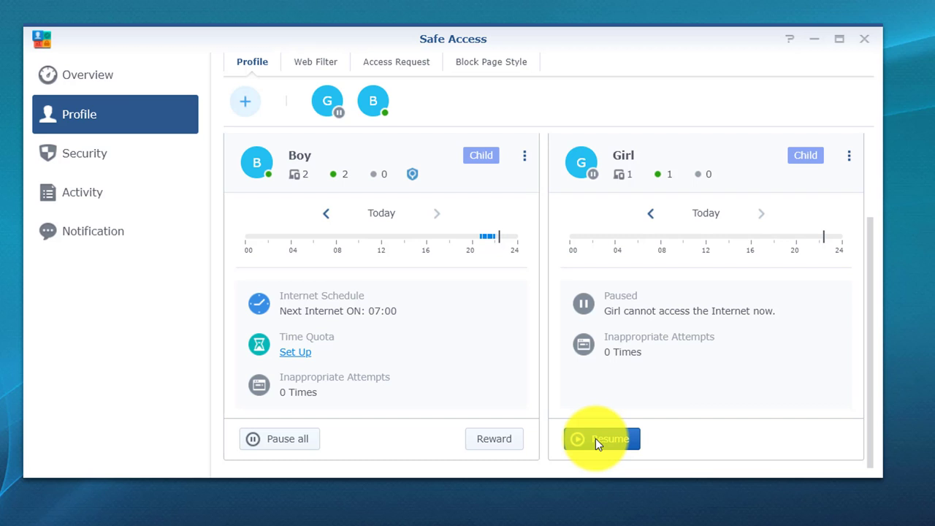
left_click(596, 439)
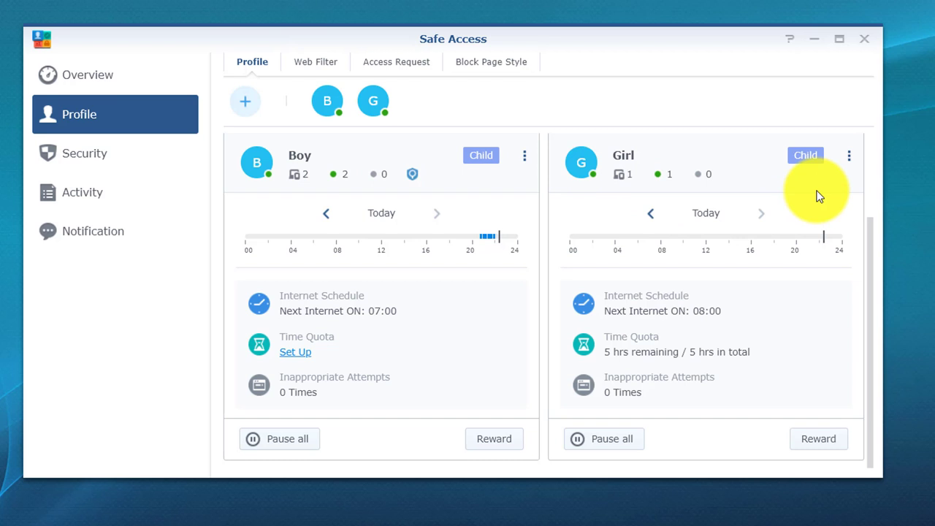
left_click(851, 158)
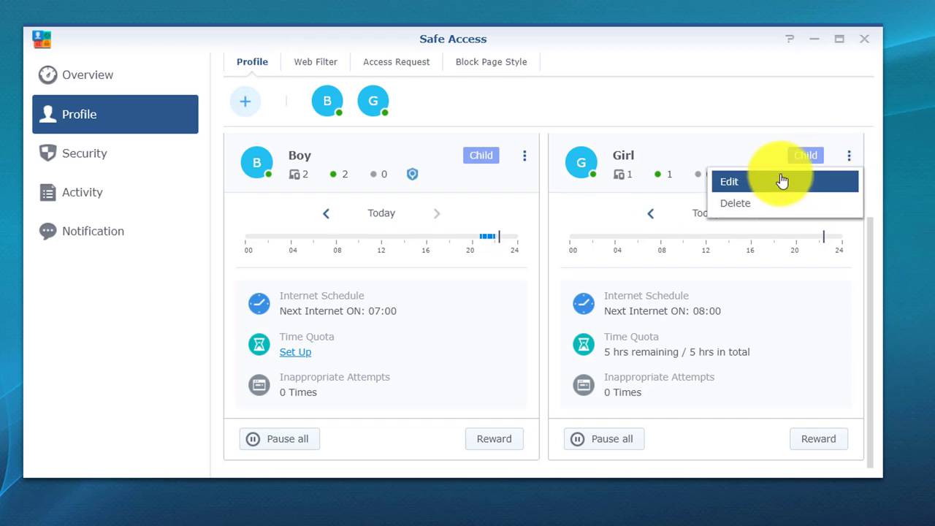
left_click(760, 184)
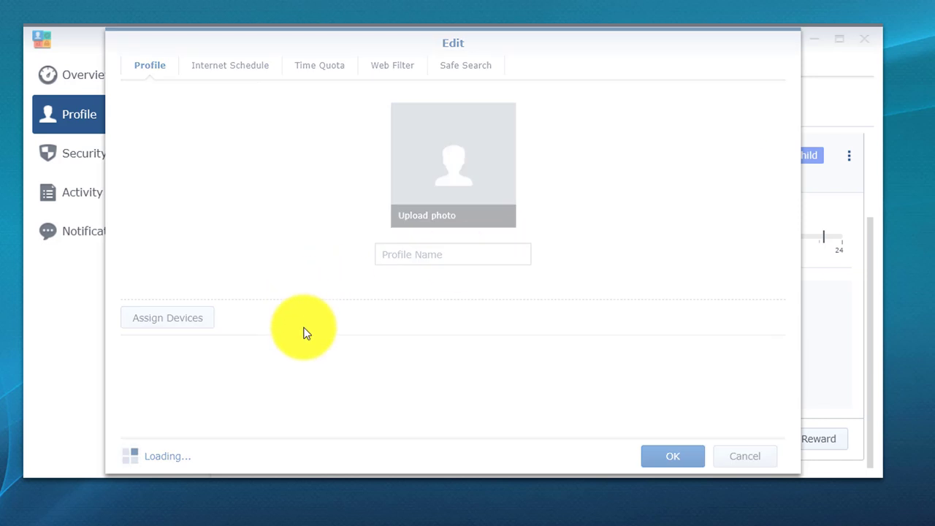
left_click(175, 326)
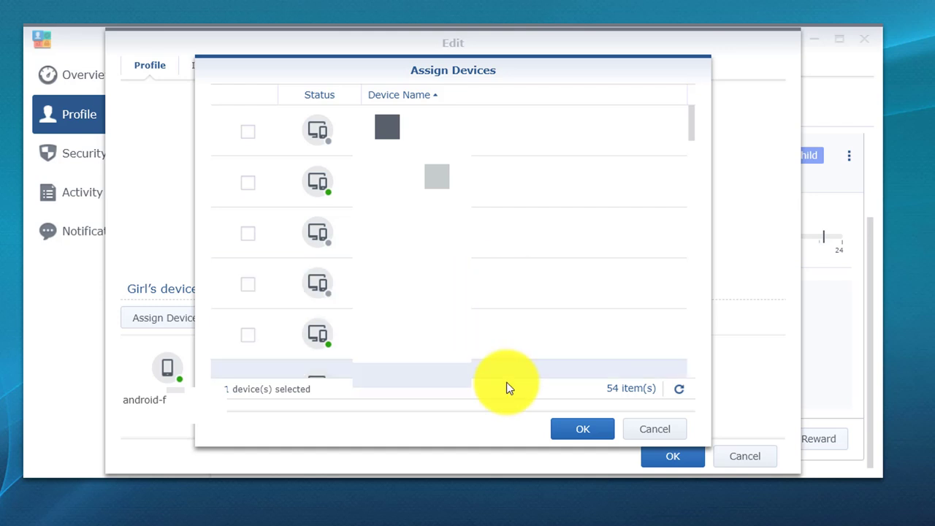
left_click(655, 439)
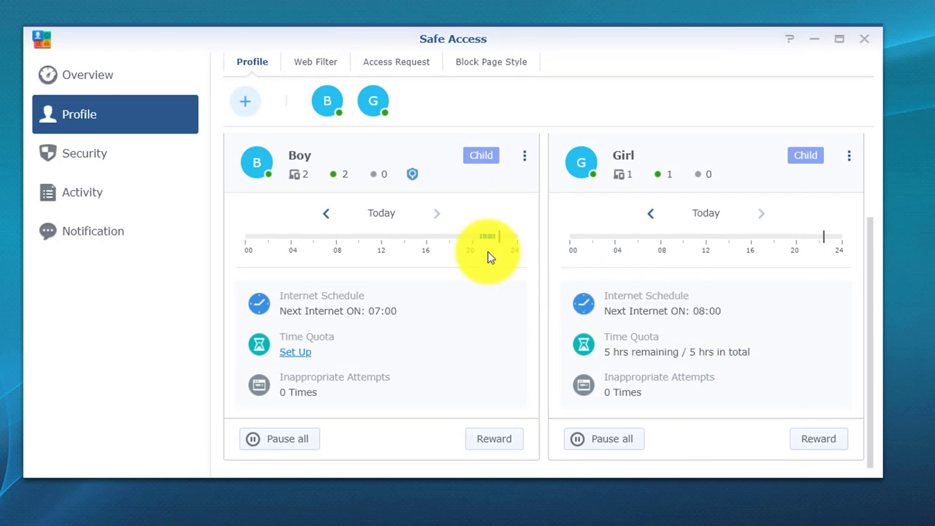
Show the Web Filter list and select the custom filter row.
left_click(316, 62)
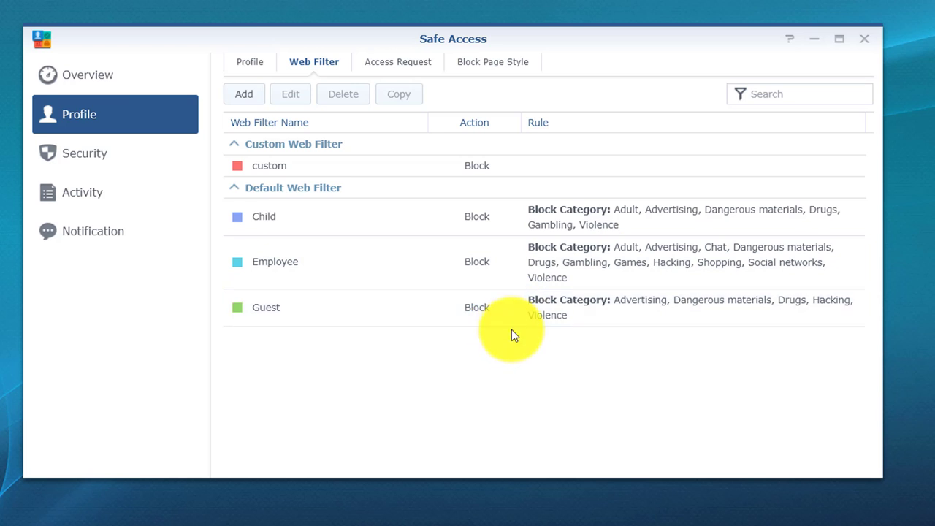
left_click(270, 168)
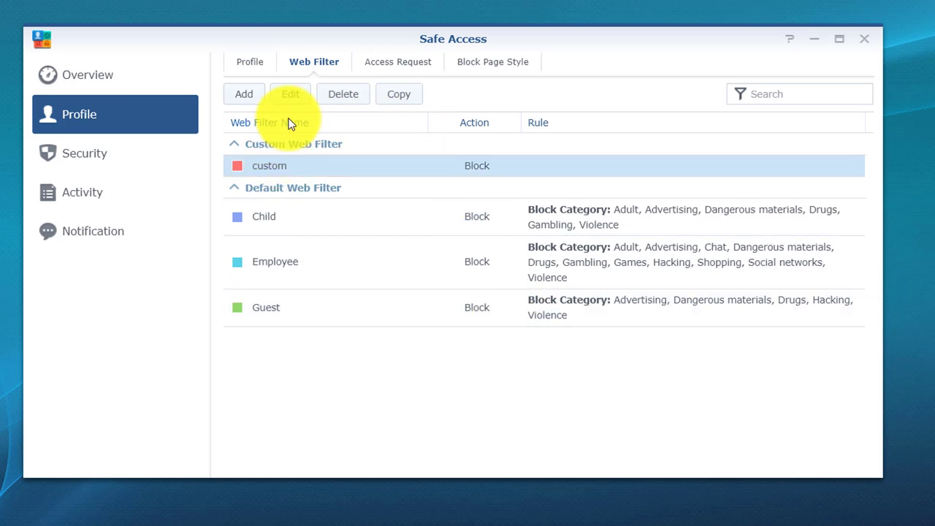
Edit the custom web filter and look over its colour, name, and blocked and allowed domains.
left_click(290, 95)
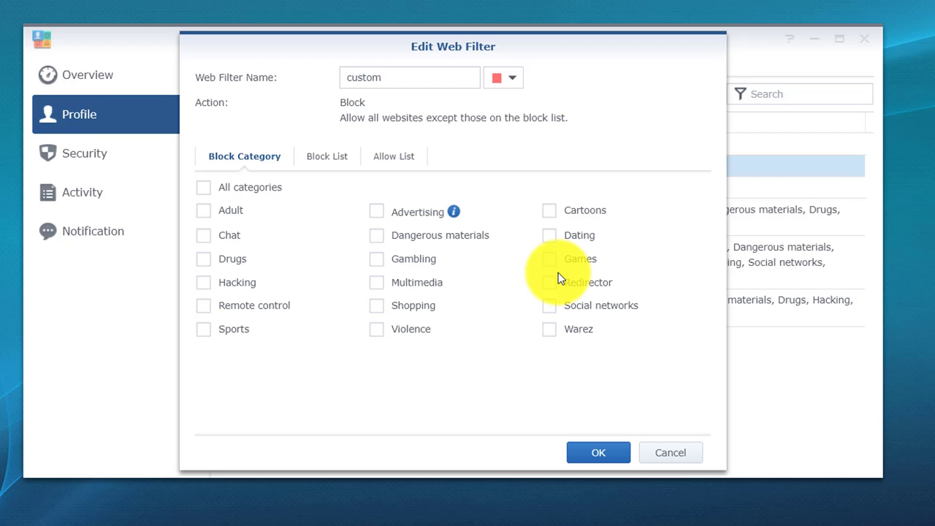
left_click(549, 235)
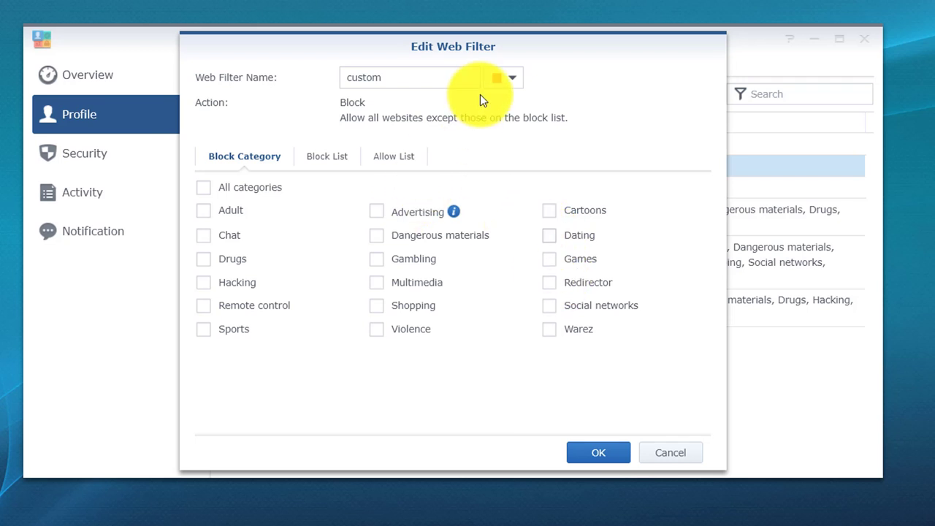
left_click(522, 83)
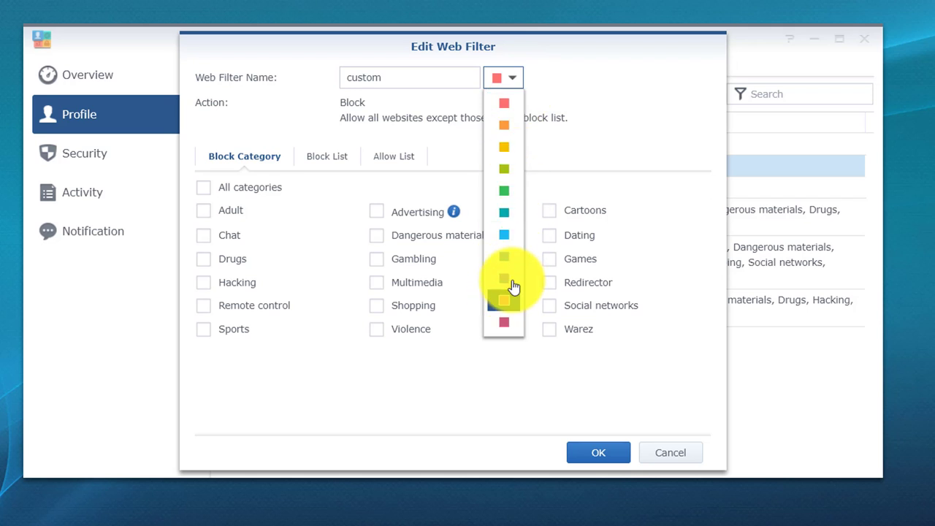
left_click(578, 160)
left_click(414, 79)
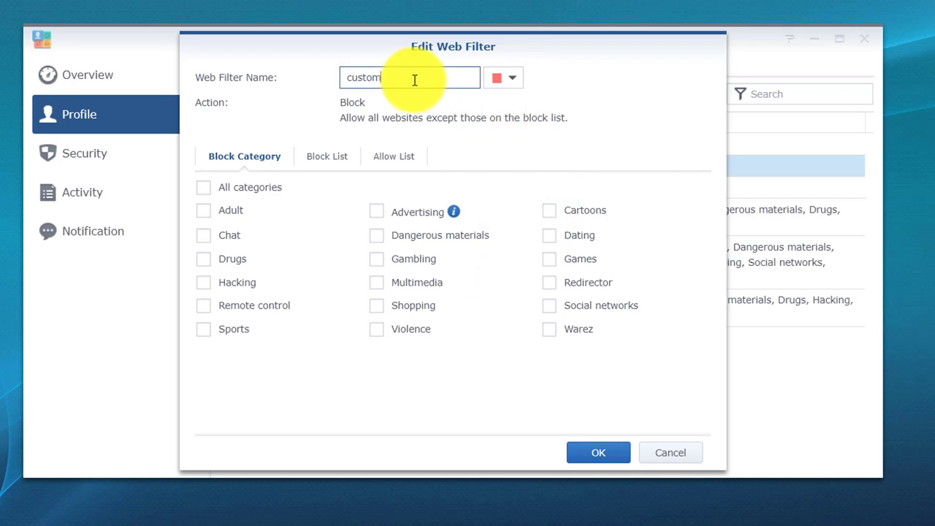
left_click(328, 162)
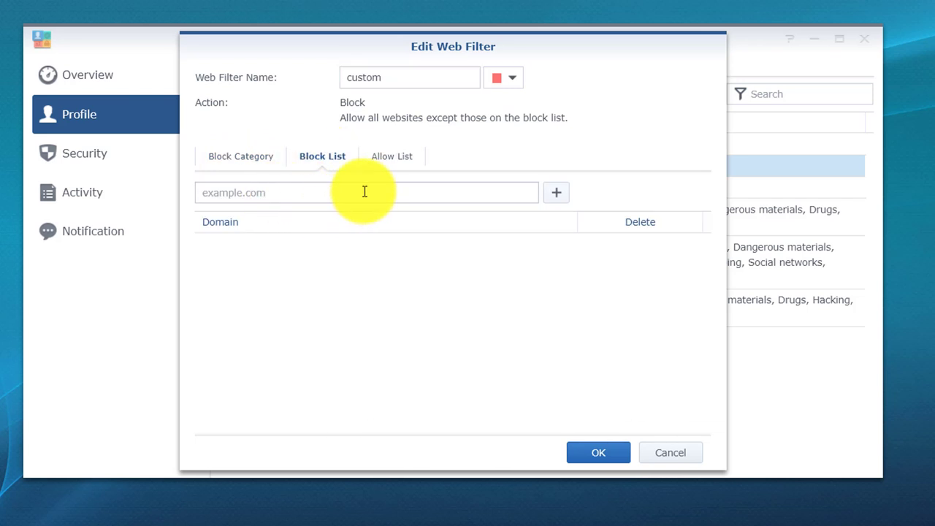
left_click(398, 163)
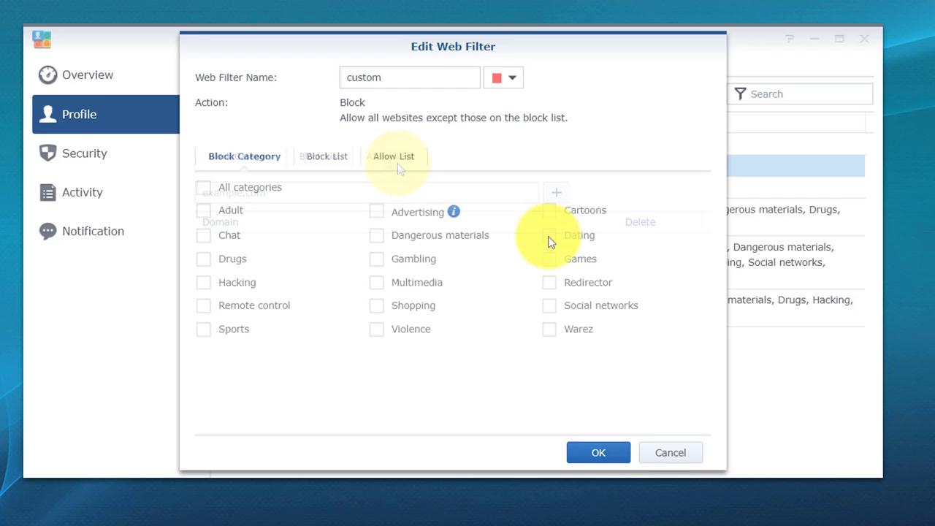
Tick the Dating category, view the allow list, then cancel and discard the changes.
left_click(548, 235)
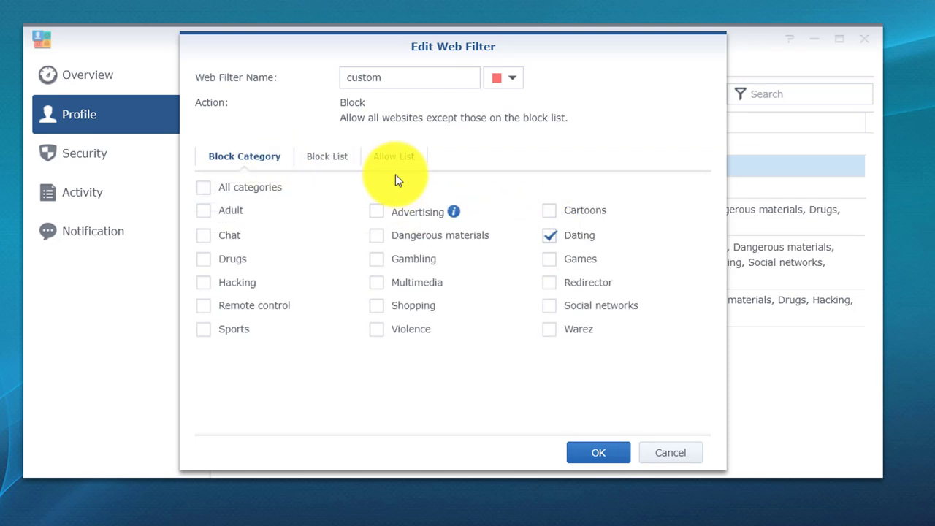
left_click(393, 158)
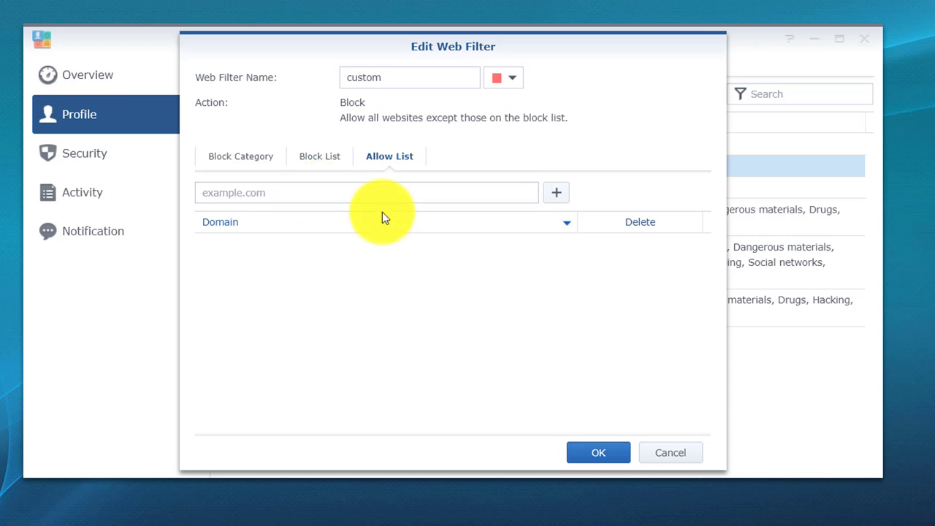
left_click(676, 459)
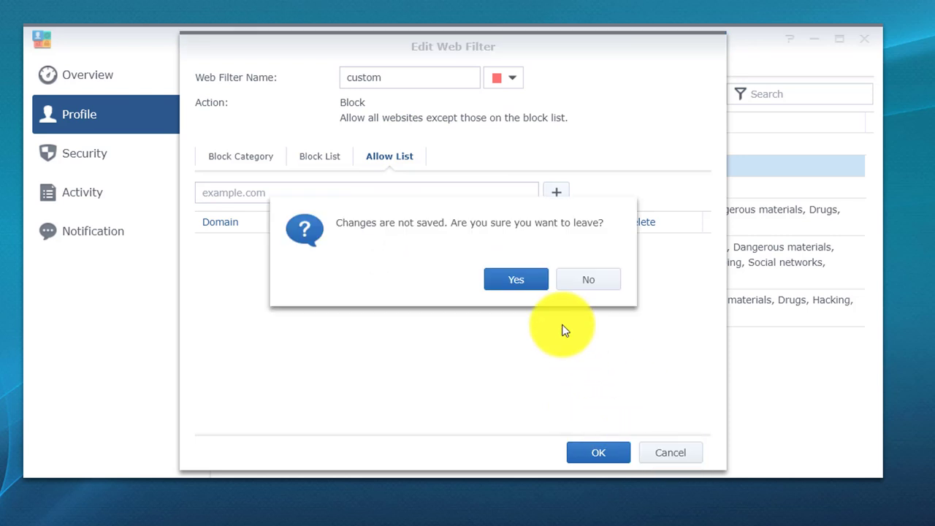
left_click(519, 284)
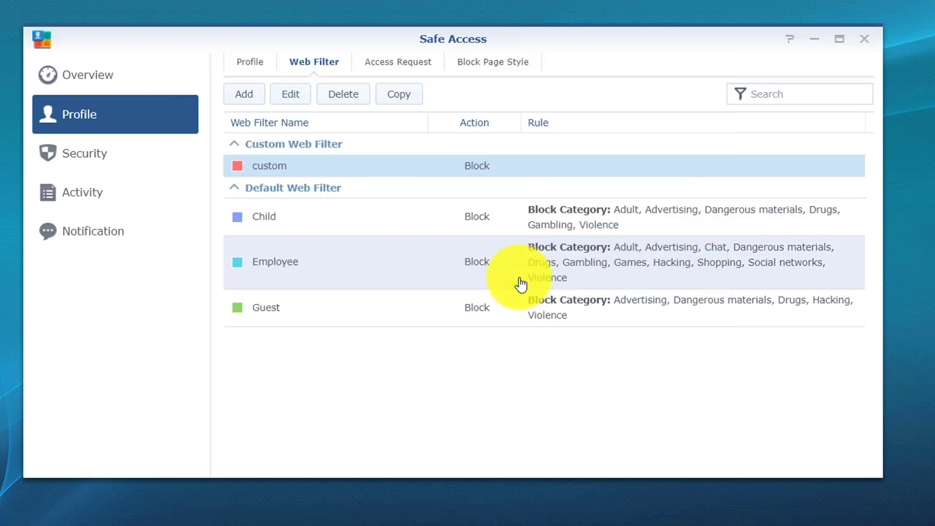
Open Access Request settings, tick Allow users to request access, then cancel without saving.
left_click(389, 67)
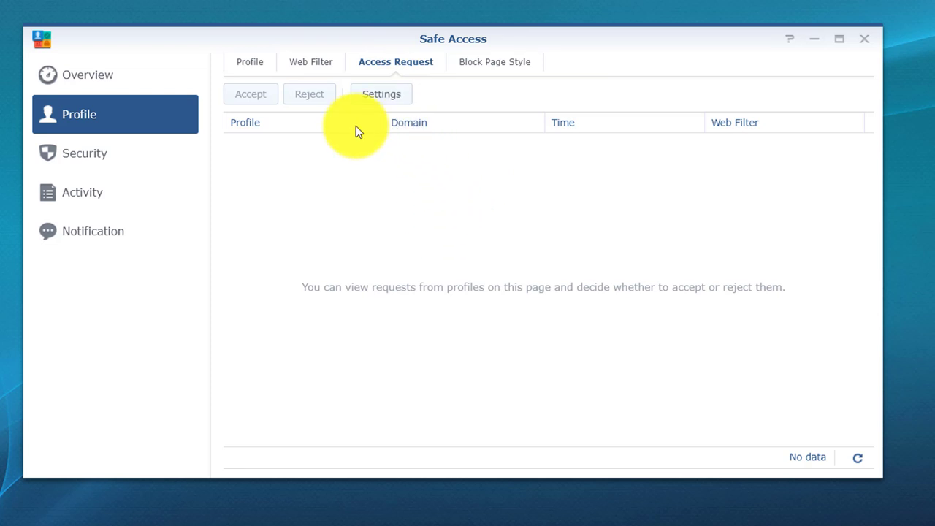
left_click(378, 94)
left_click(296, 176)
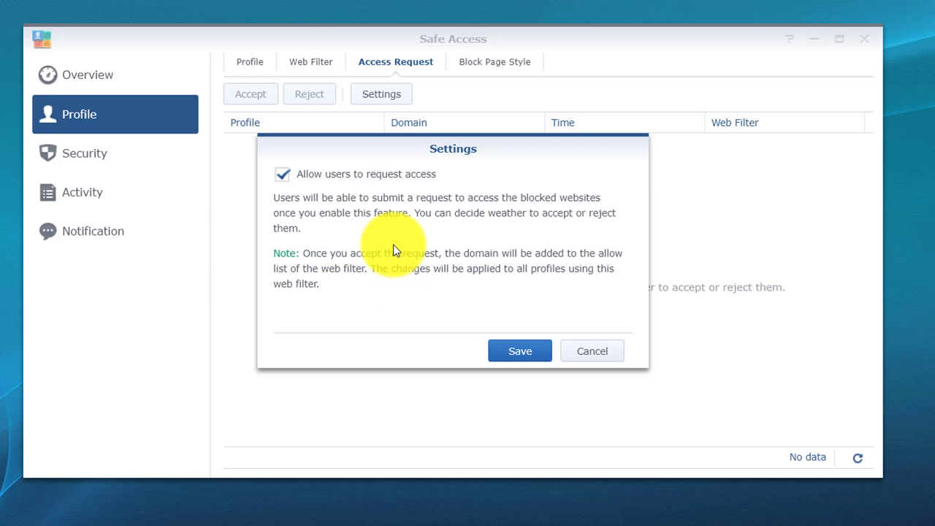
left_click(594, 353)
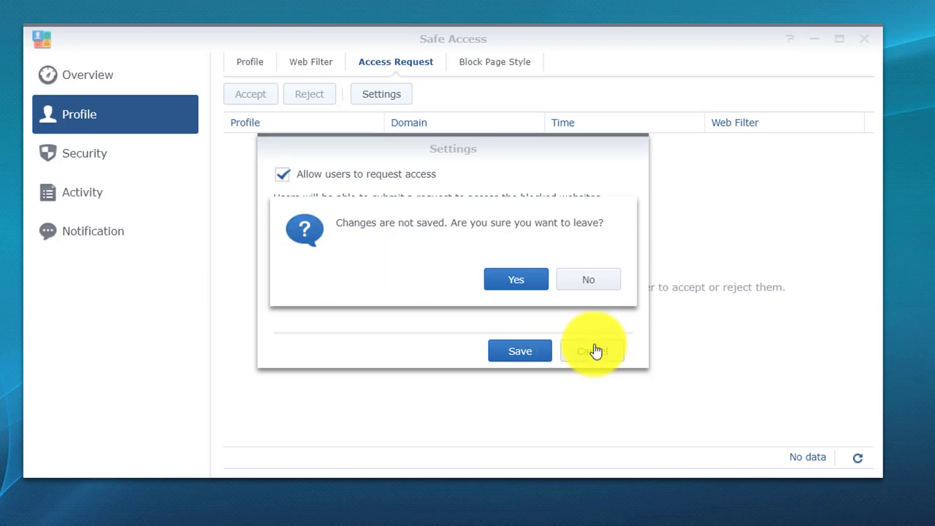
left_click(515, 288)
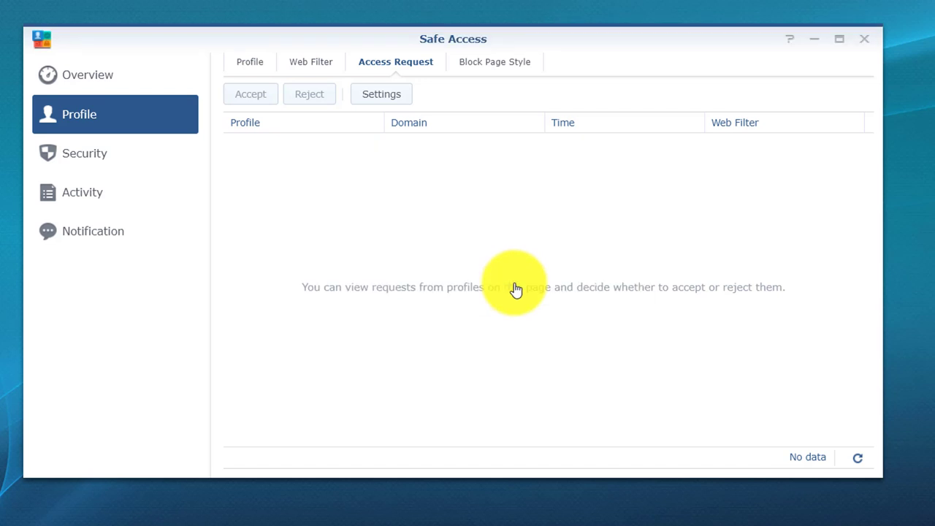
Customize the block page with title 'you've been blocked :)' and description 'You have passed your 5 hr limit'.
left_click(487, 61)
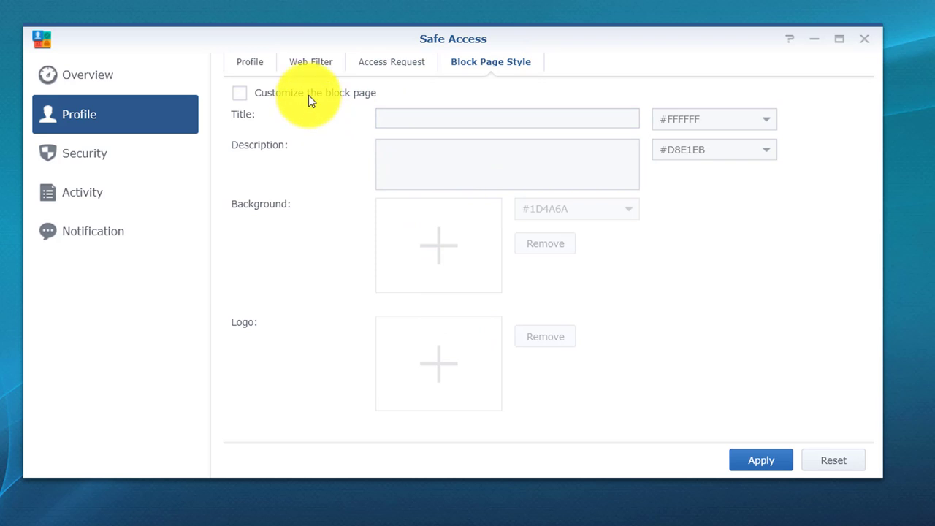
left_click(252, 97)
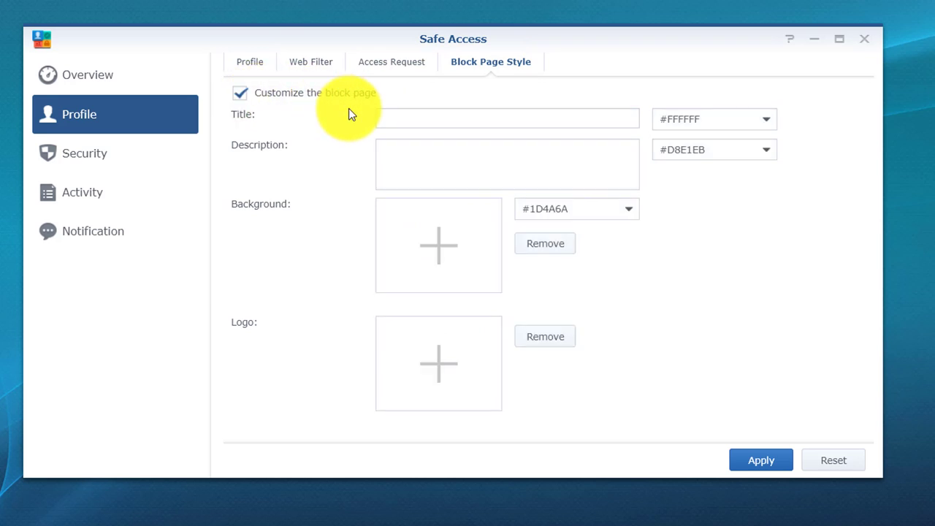
left_click(416, 121)
type("you've been blocked :")
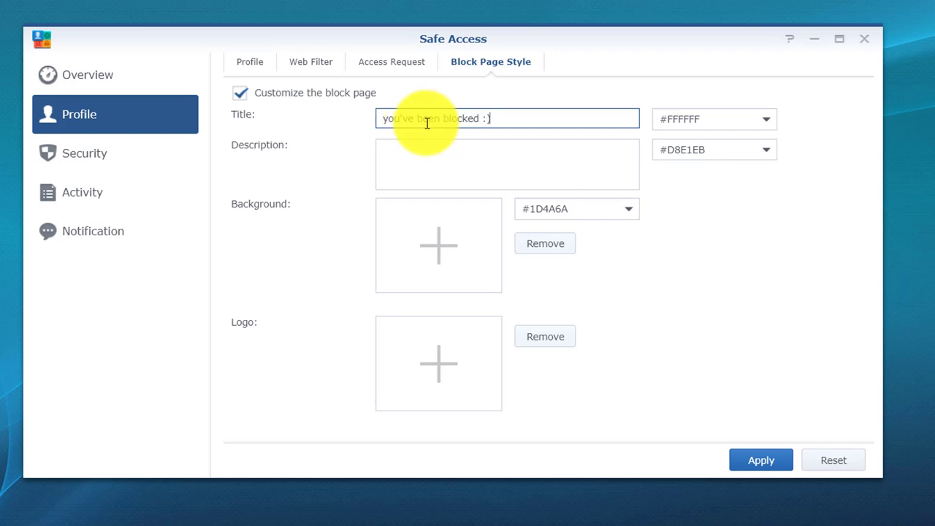
left_click(487, 181)
type("You ha")
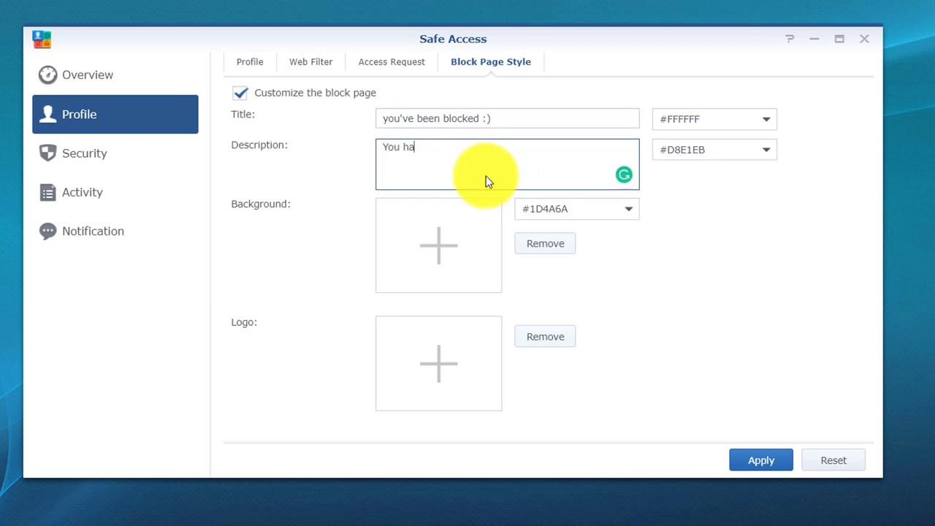
type("ve passed your 5 hr limit")
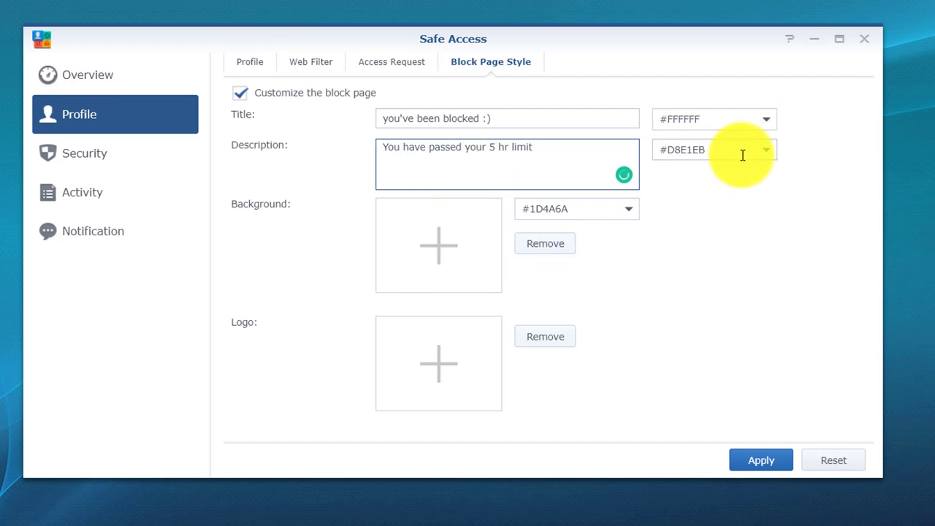
left_click(773, 150)
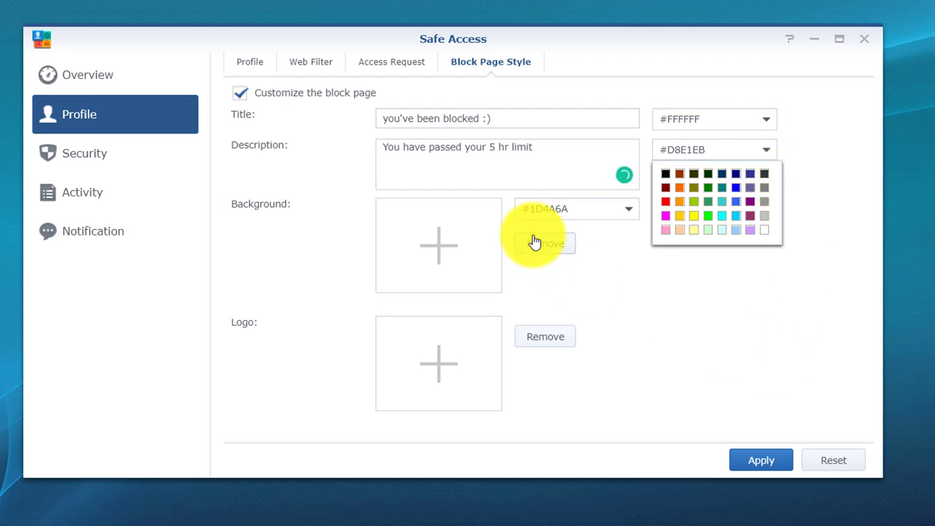
left_click(245, 99)
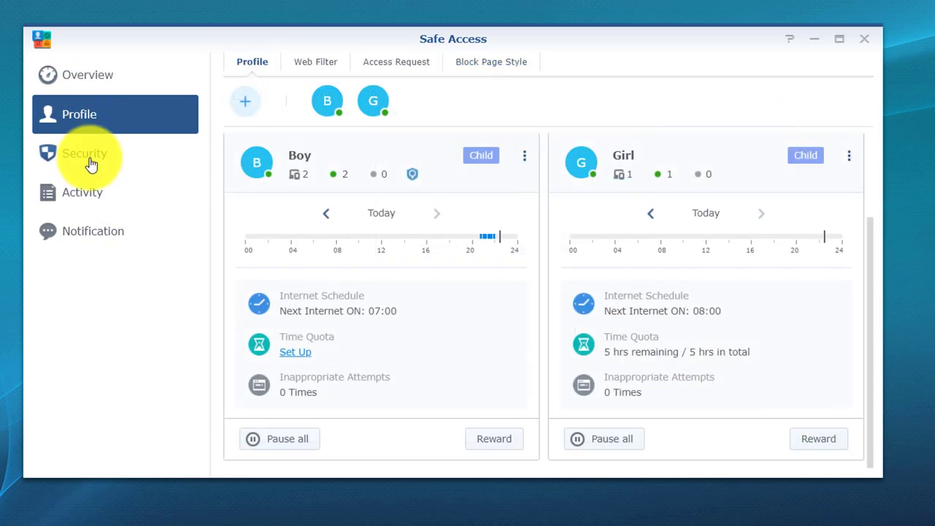
Open the Security section to view Network Protection, which is switched on.
left_click(93, 158)
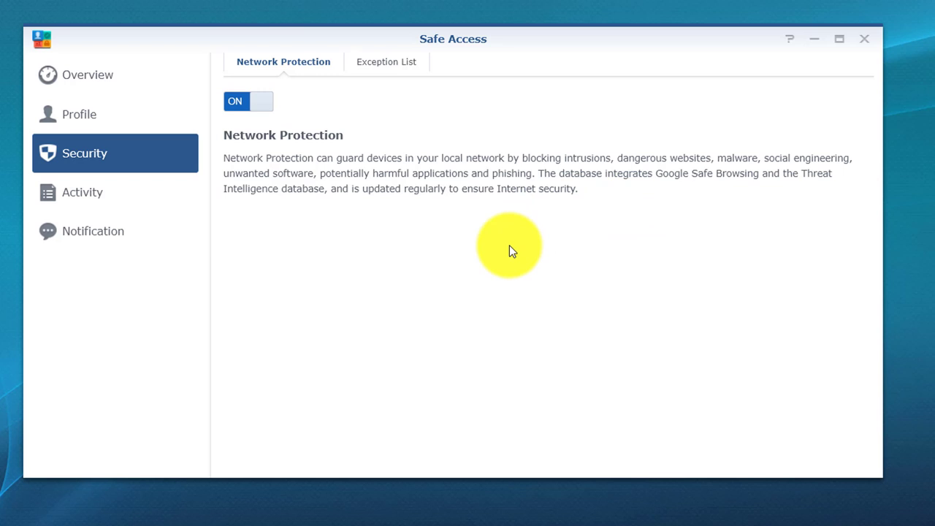
Open Activity's Report tab, start a new report, then cancel it.
left_click(97, 199)
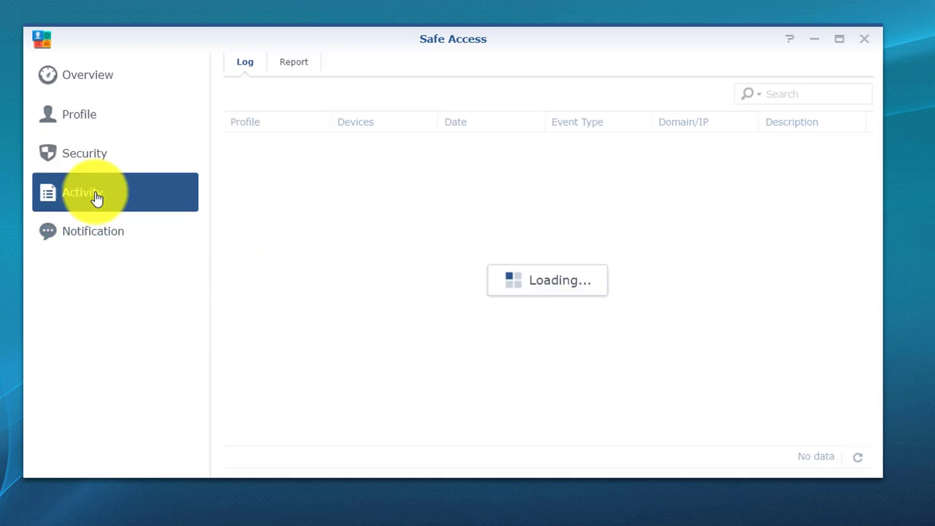
left_click(297, 64)
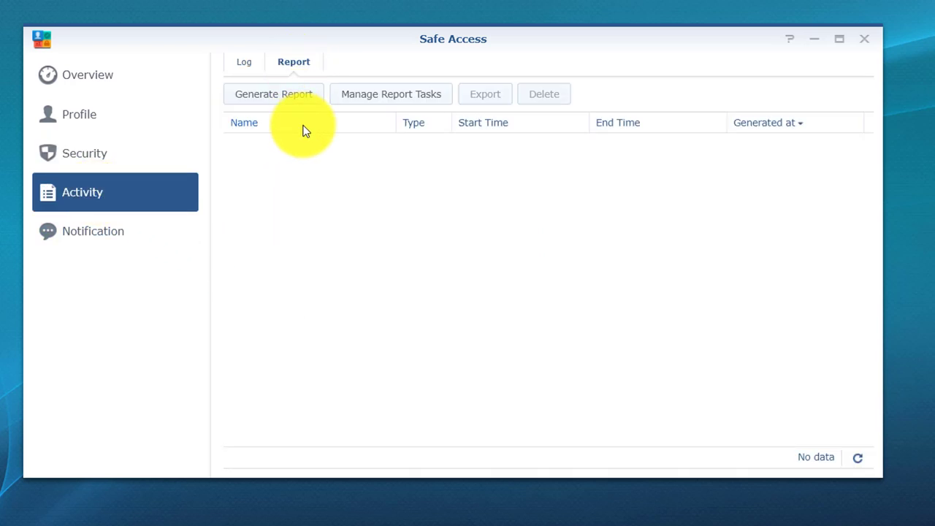
left_click(297, 101)
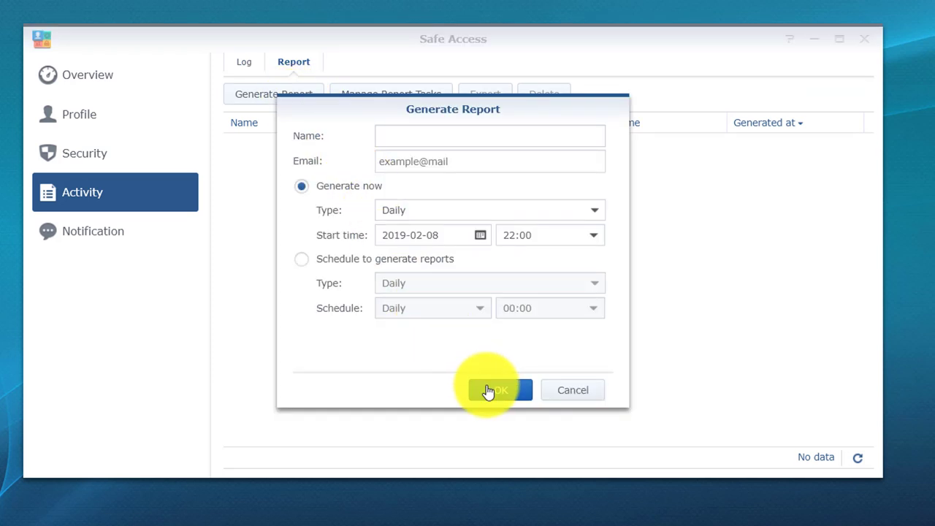
left_click(589, 395)
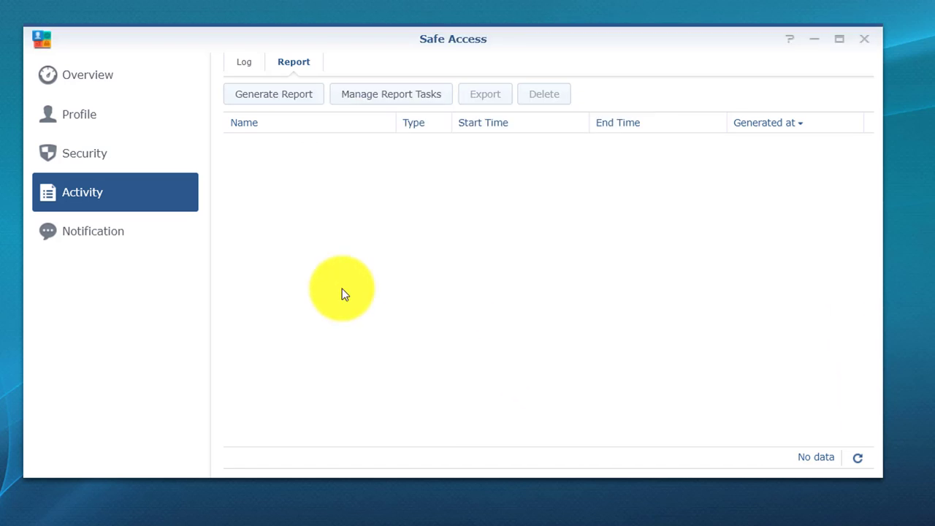
Open Notification settings to review Email, SMS and Mobile alerts for all five events.
left_click(98, 242)
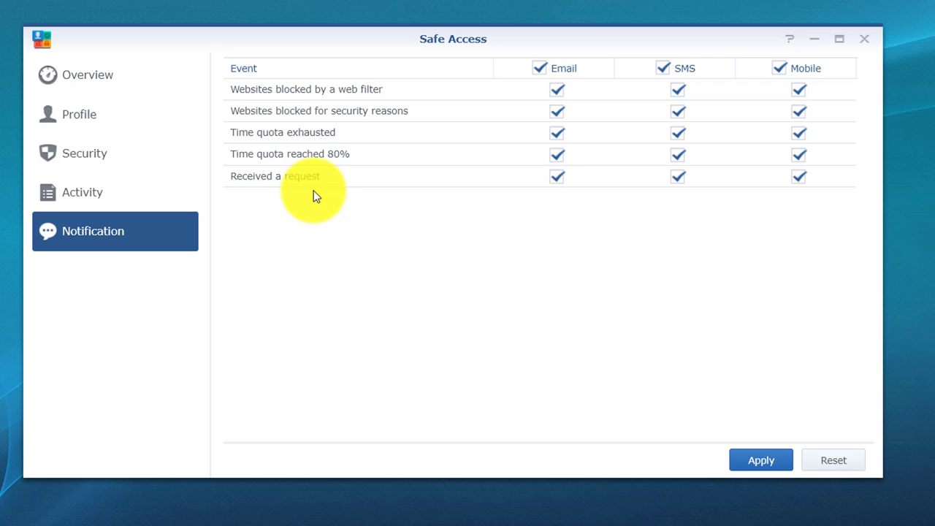
Open the Overview dashboard and scroll through its profiles, activity and device online-time panels.
left_click(104, 79)
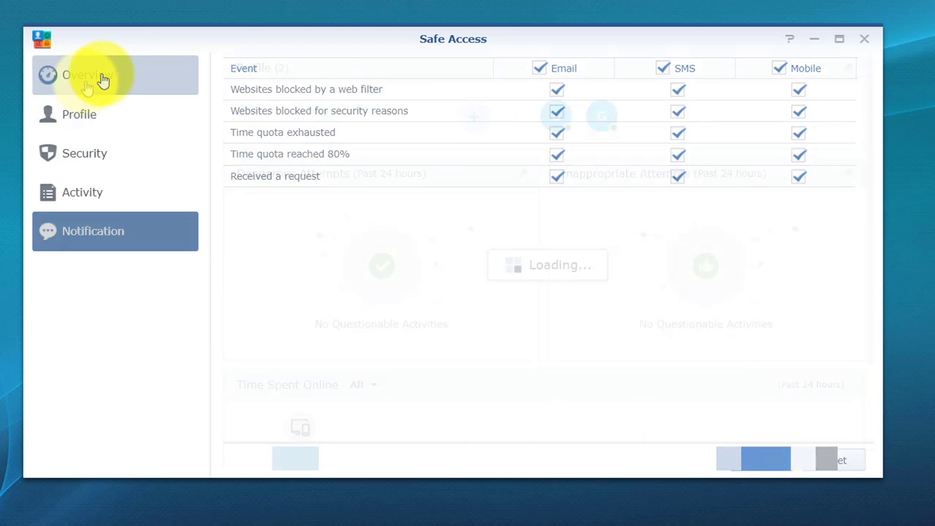
scroll(707, 266, "down", 3)
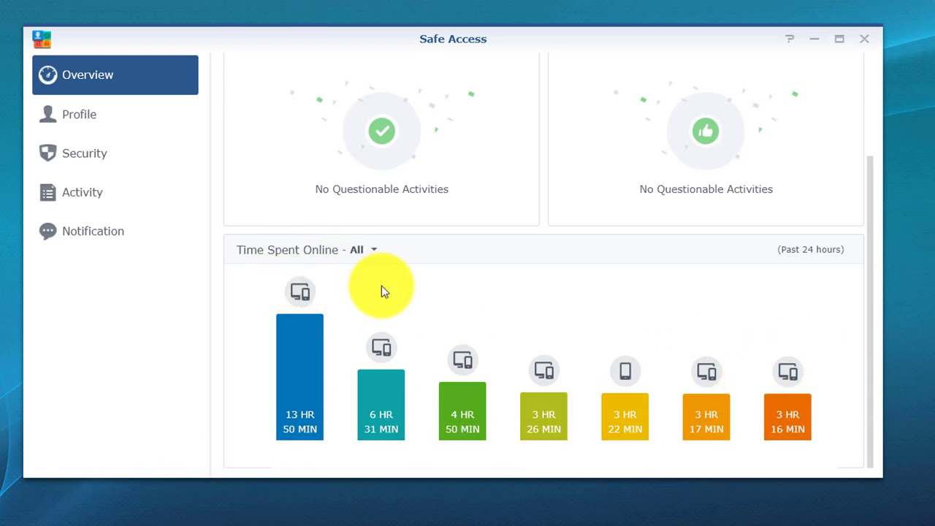
scroll(388, 296, "up", 1)
scroll(512, 183, "up", 1)
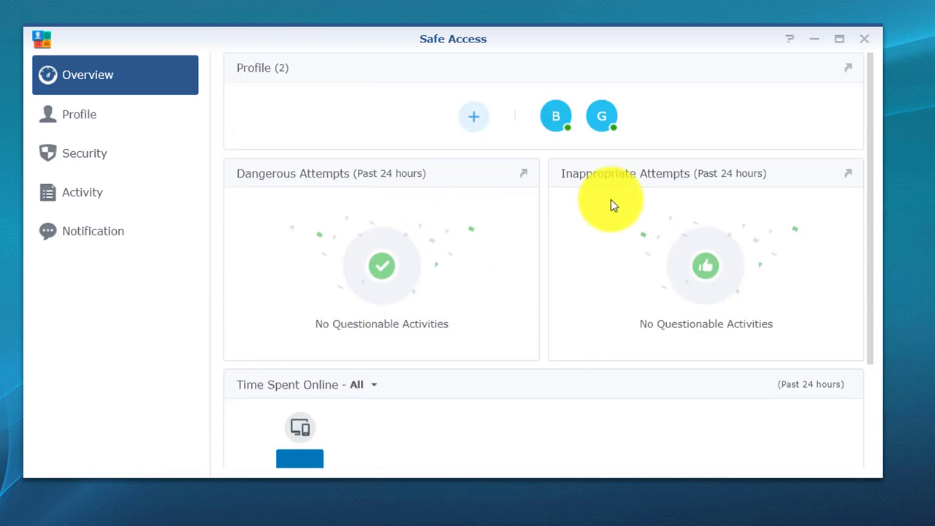